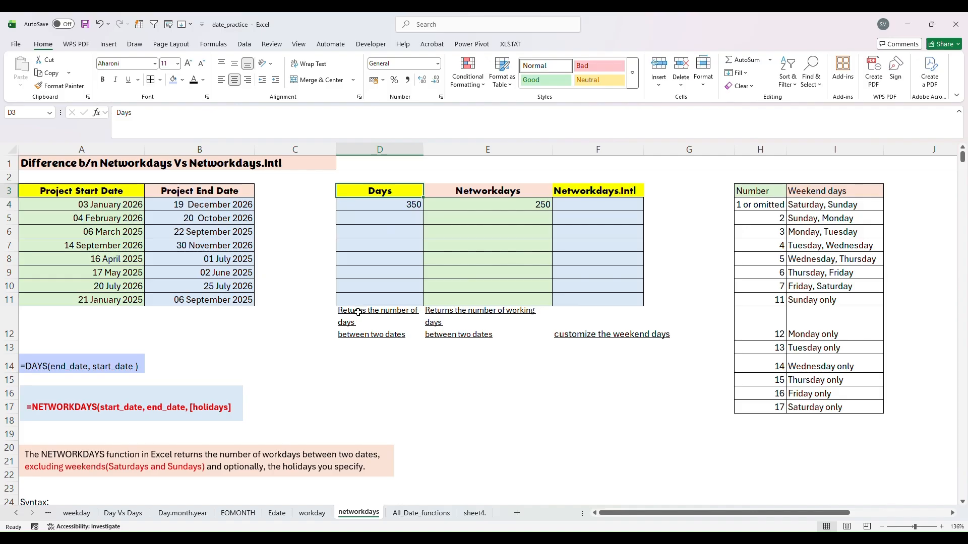
- Compare the Days and Networkdays column headings and the Days description with the Project Start Date and Project End Date columns
click(359, 313)
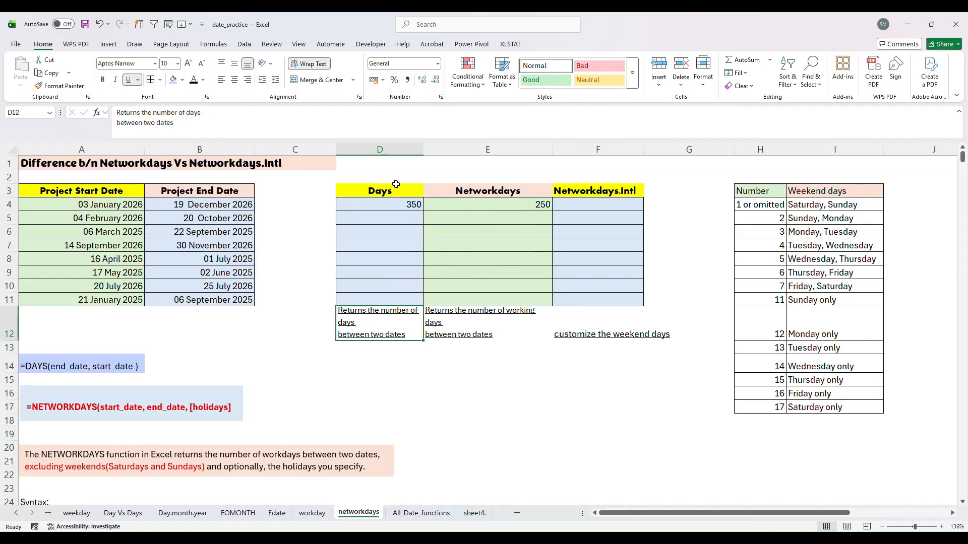
click(450, 191)
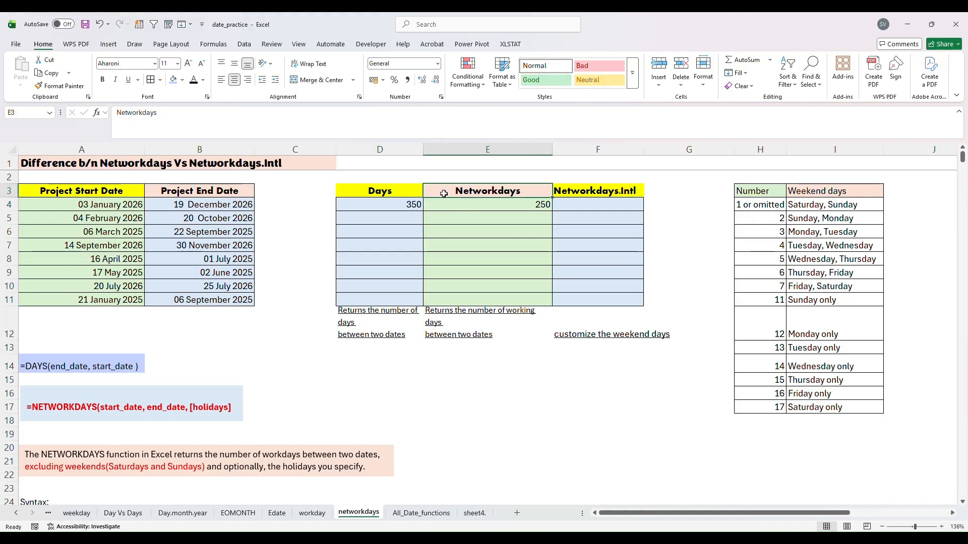
click(398, 190)
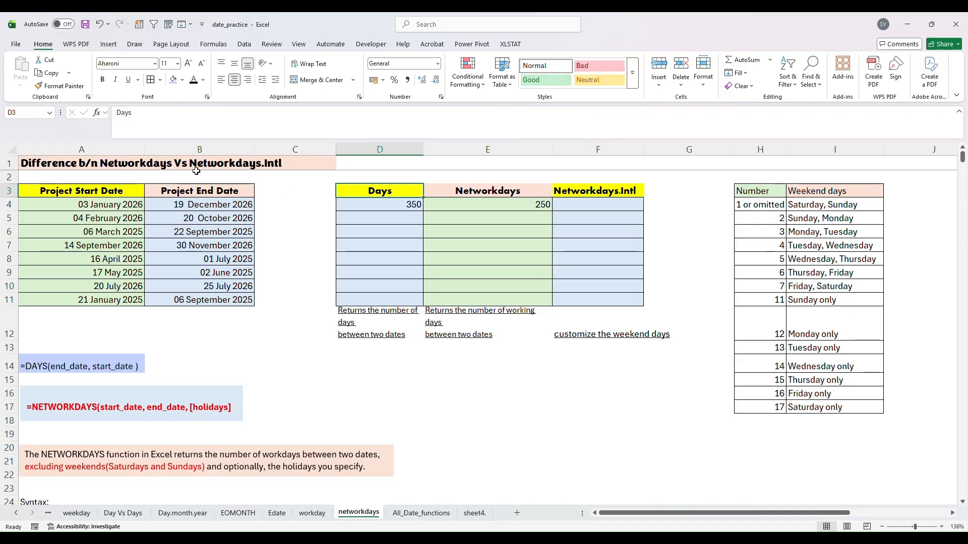
click(107, 190)
click(166, 195)
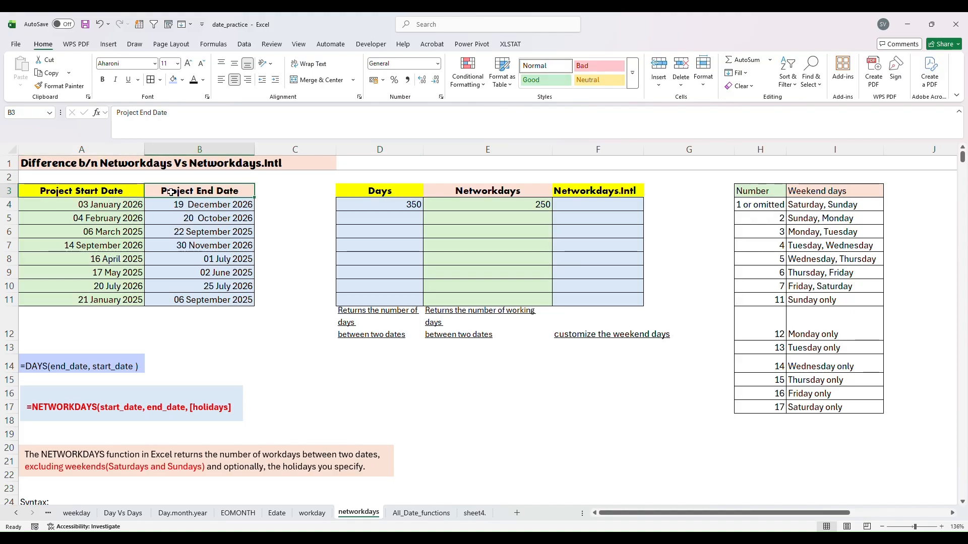
click(497, 191)
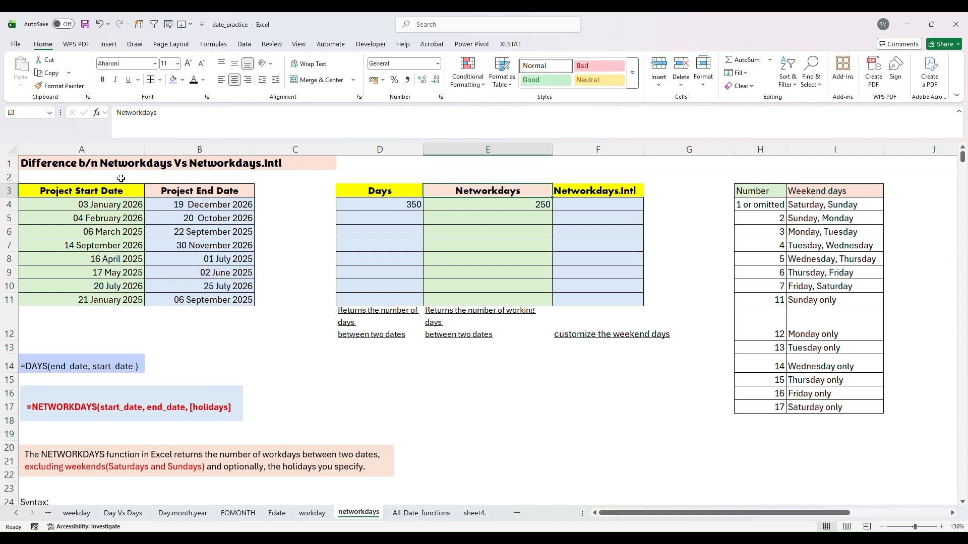
click(72, 191)
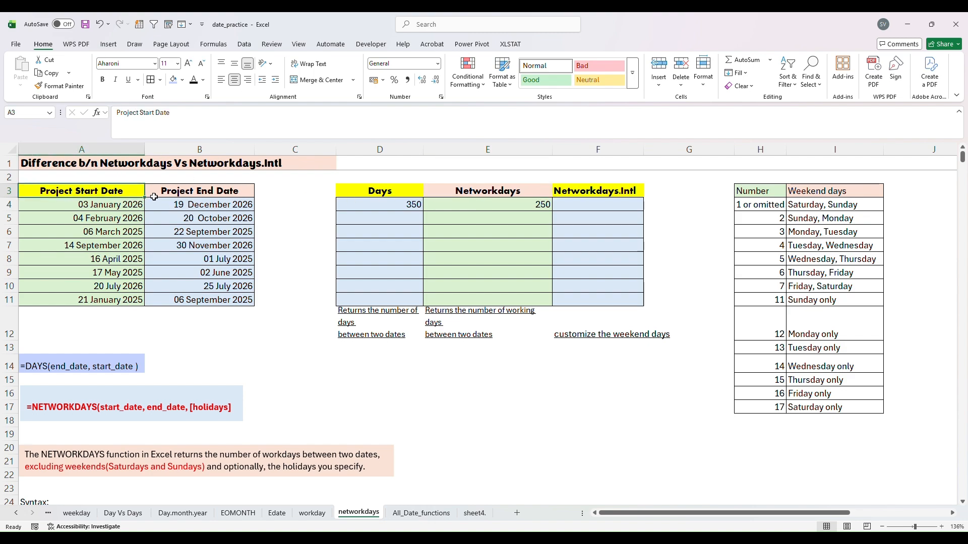
click(178, 192)
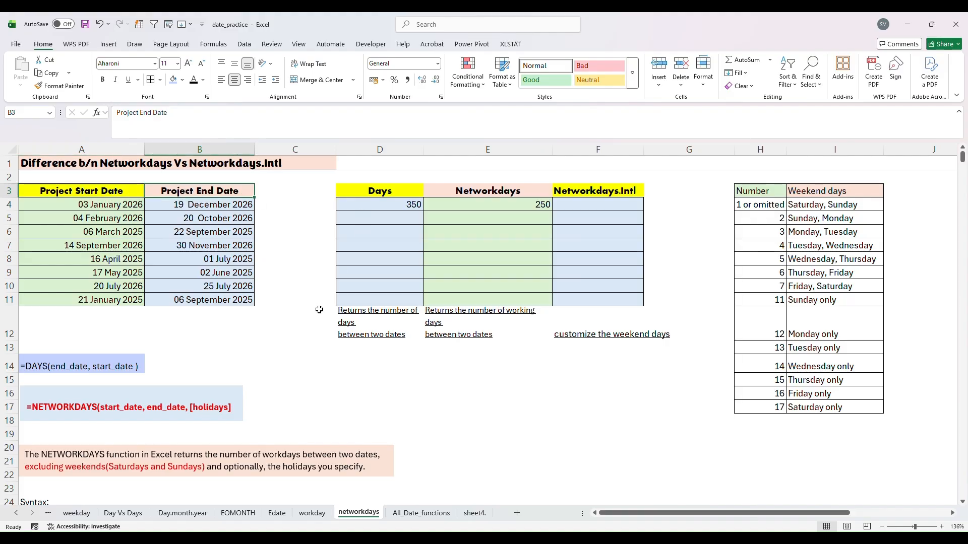
- Read the weekend-exclusion wording in the NETWORKDAYS note and compare the row 4 Networkdays and Days results
drag(24, 467, 205, 467)
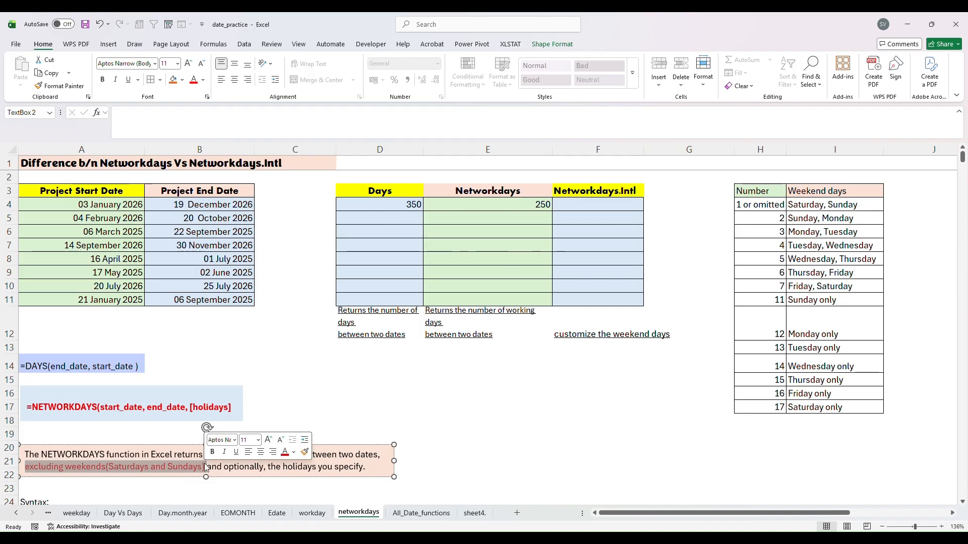
click(507, 206)
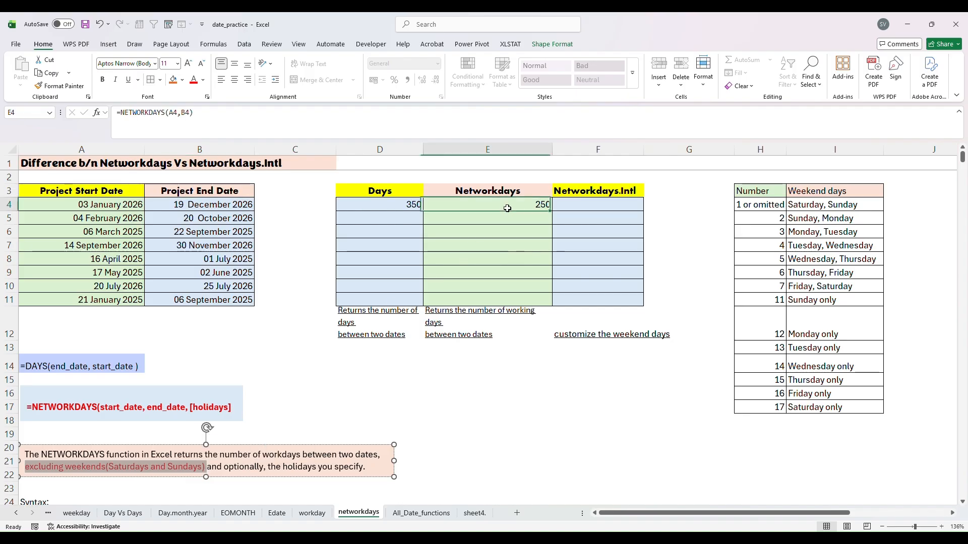
click(463, 316)
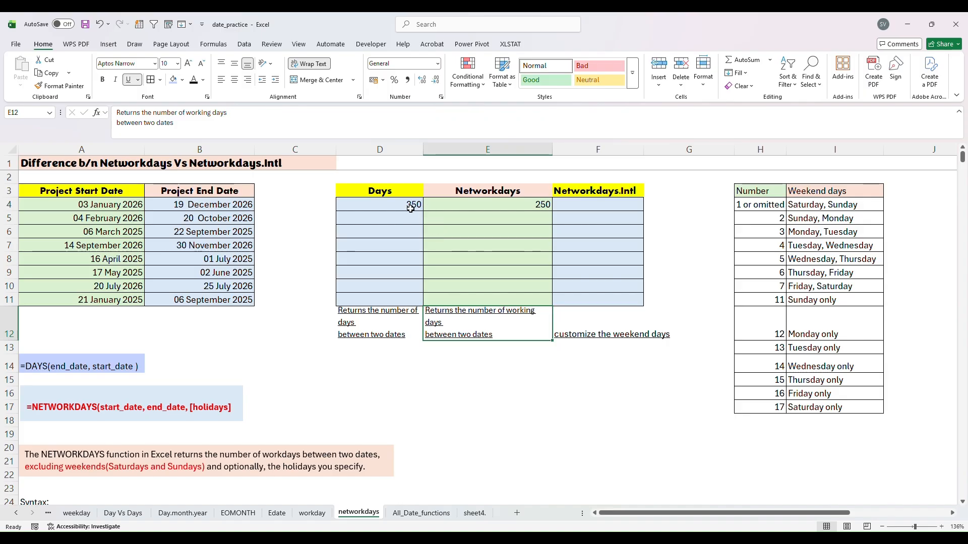
click(530, 209)
click(393, 205)
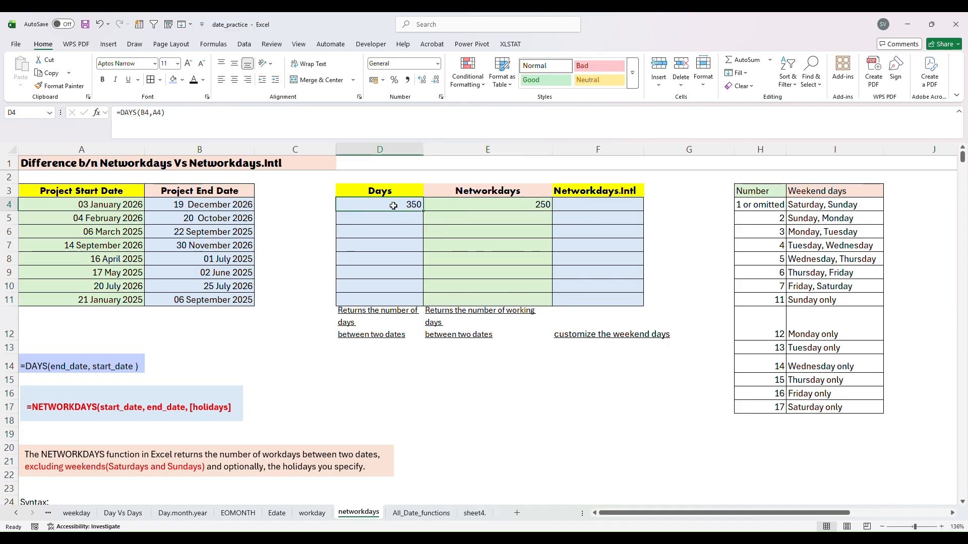
- Inspect the DAYS formula in D4, and review the DAYS syntax in A14 and the NETWORKDAYS syntax in the text box
double_click(393, 206)
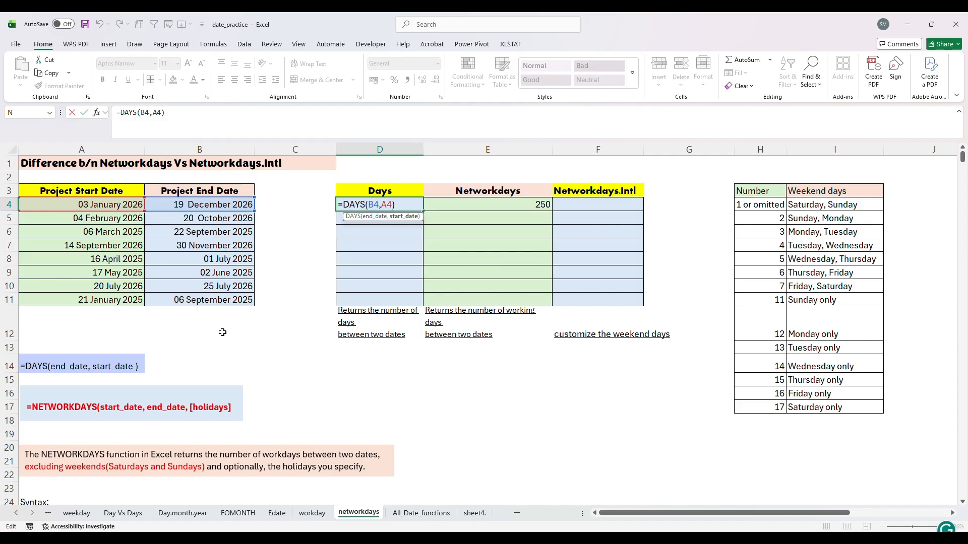
click(55, 372)
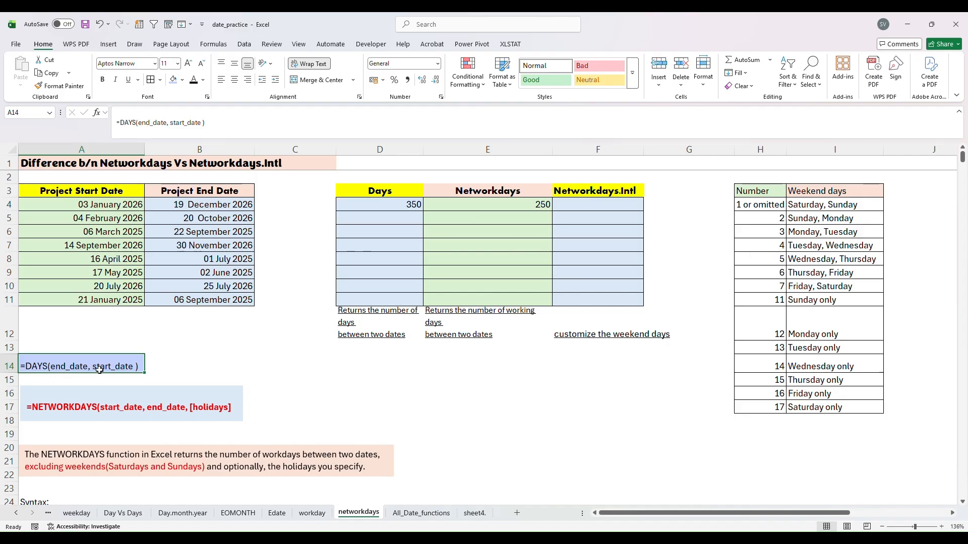
click(85, 407)
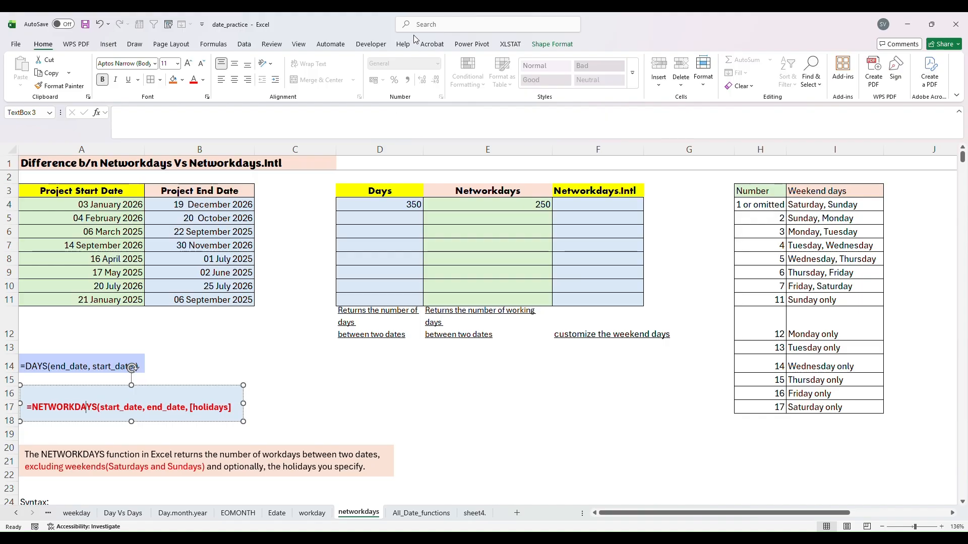
click(428, 31)
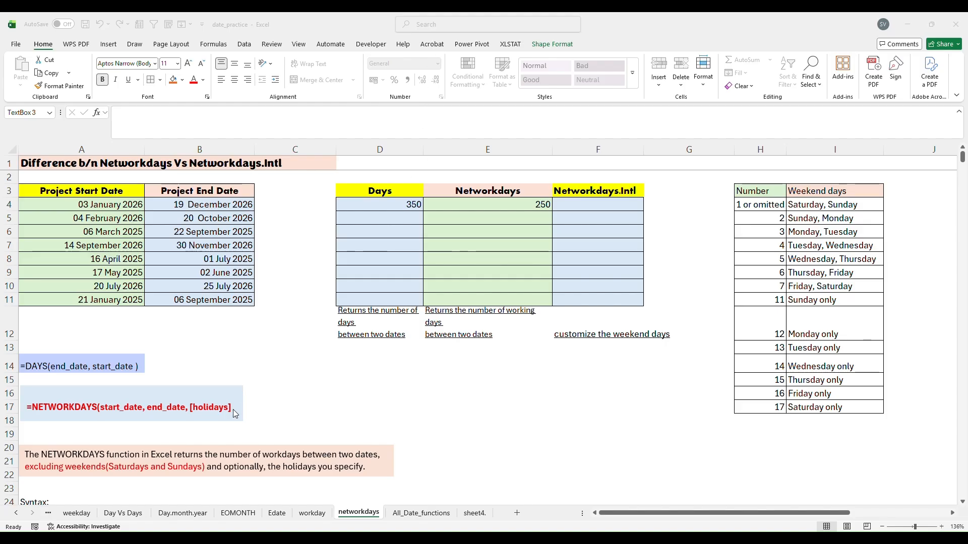
- Inspect the NETWORKDAYS formula in E4 and compare it with the DAYS result in D4 and the Networkdays.Intl cell F4
click(534, 207)
double_click(541, 205)
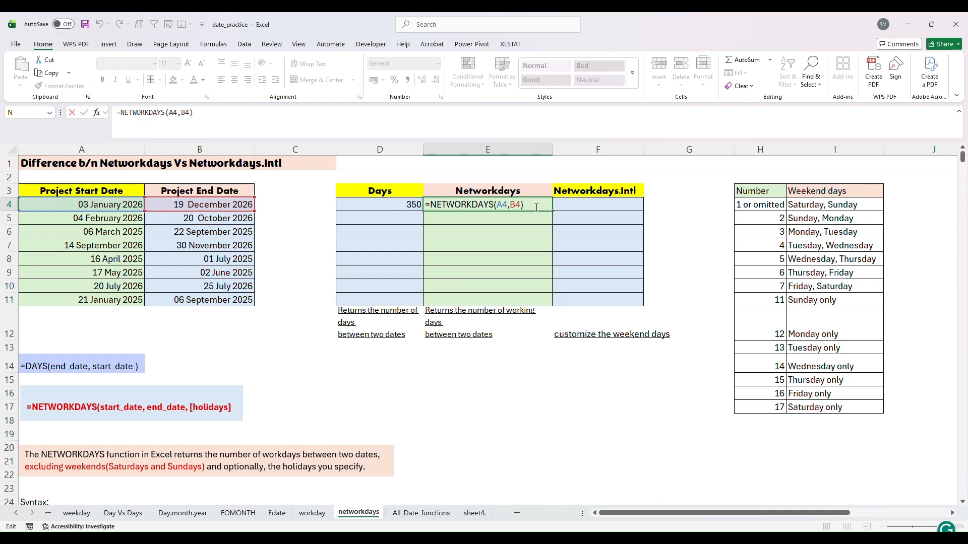
key(Return)
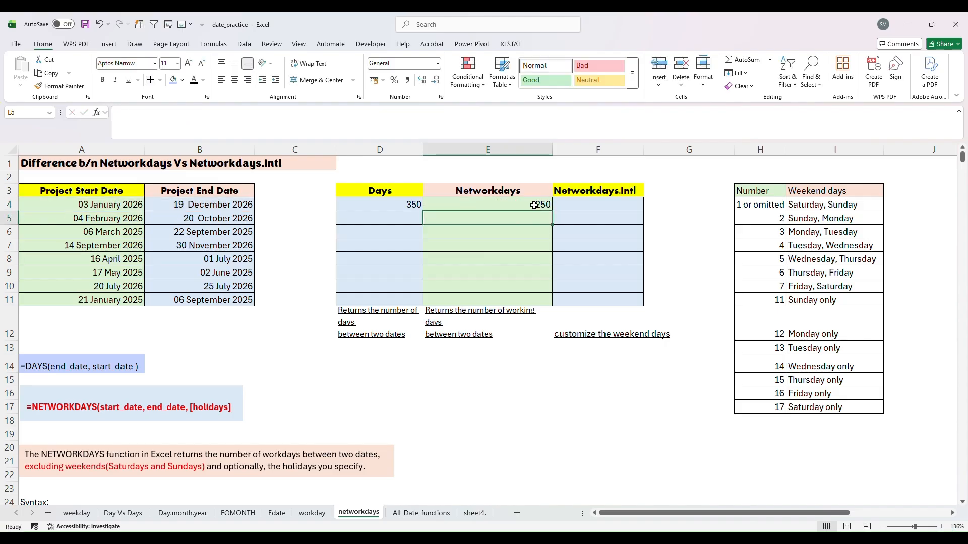
click(396, 207)
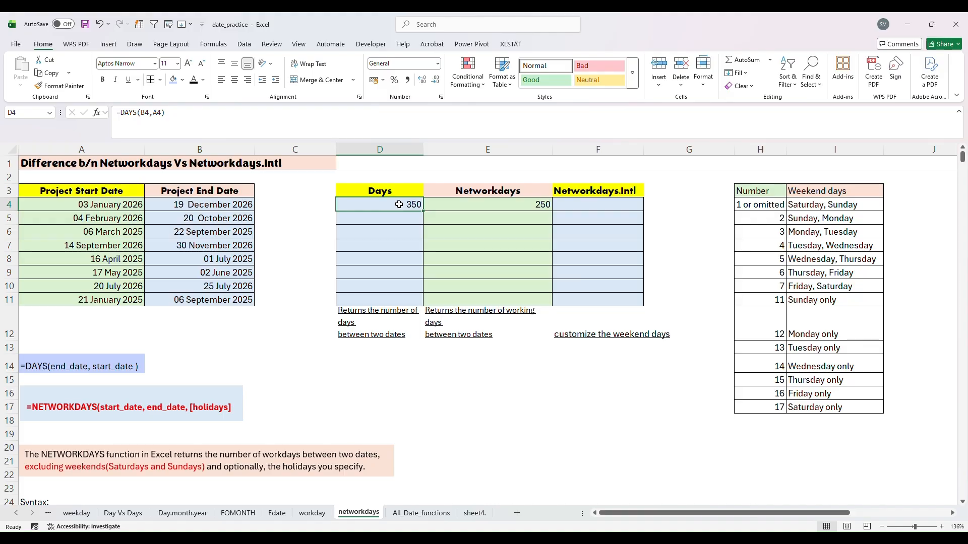
click(465, 202)
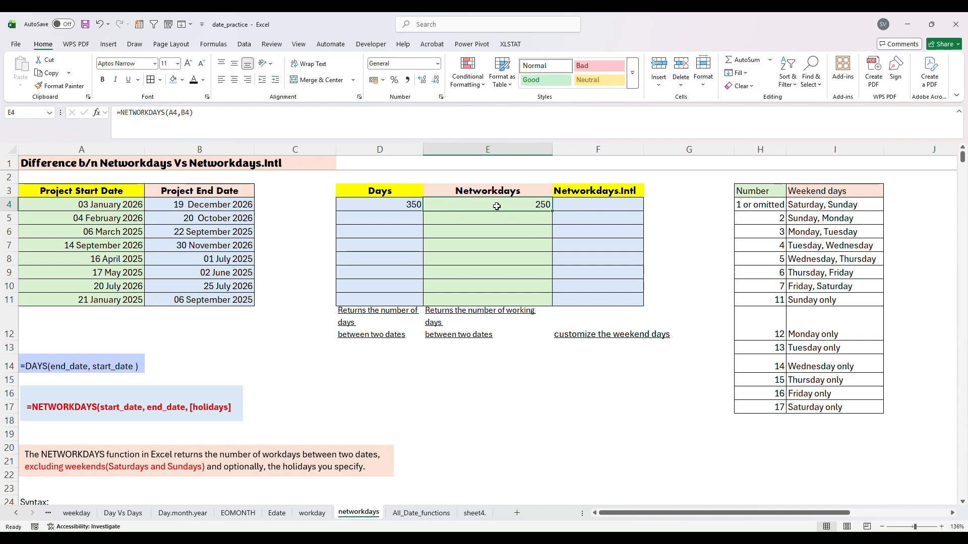
click(582, 208)
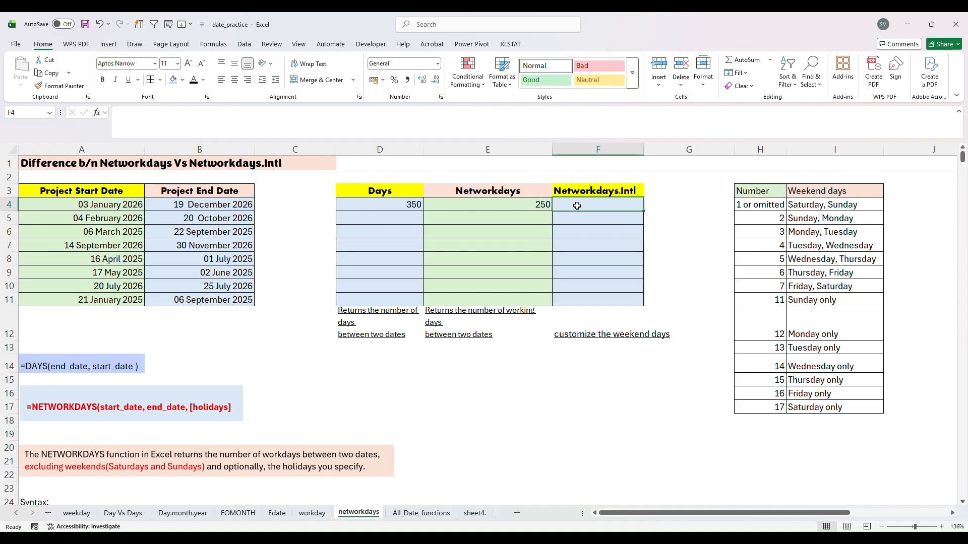
click(535, 206)
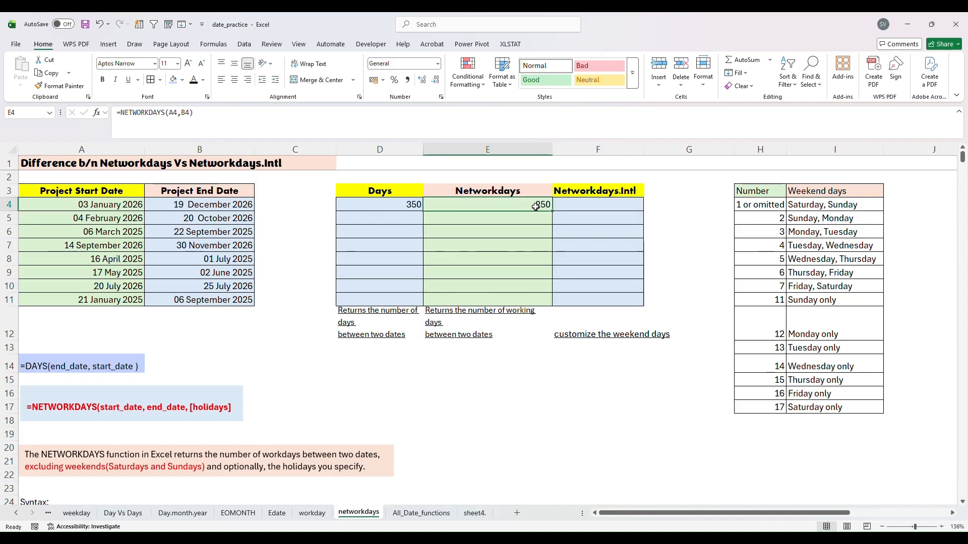
- Relate the fixed weekend wording in the NETWORKDAYS note to the Networkdays.Intl column and the weekend number table
click(23, 466)
drag(22, 467, 207, 468)
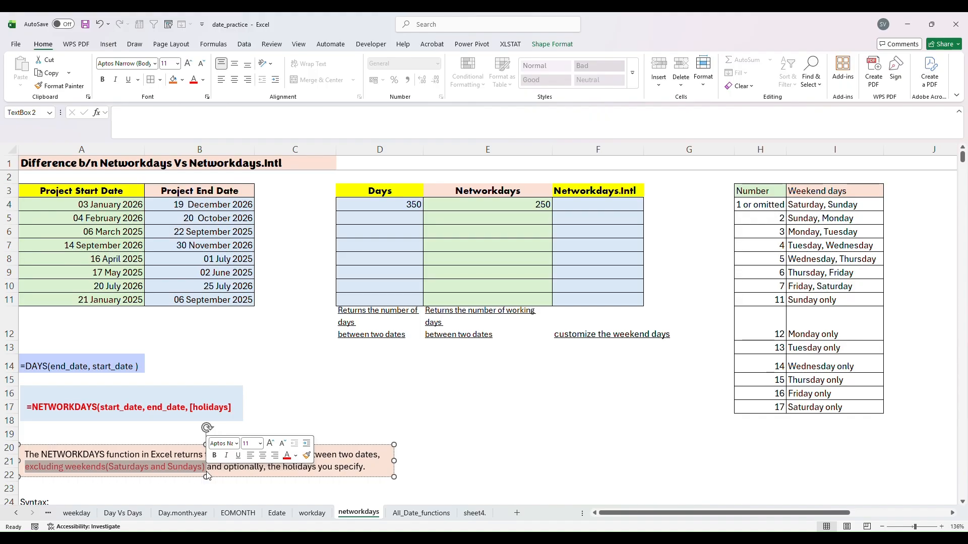
click(586, 194)
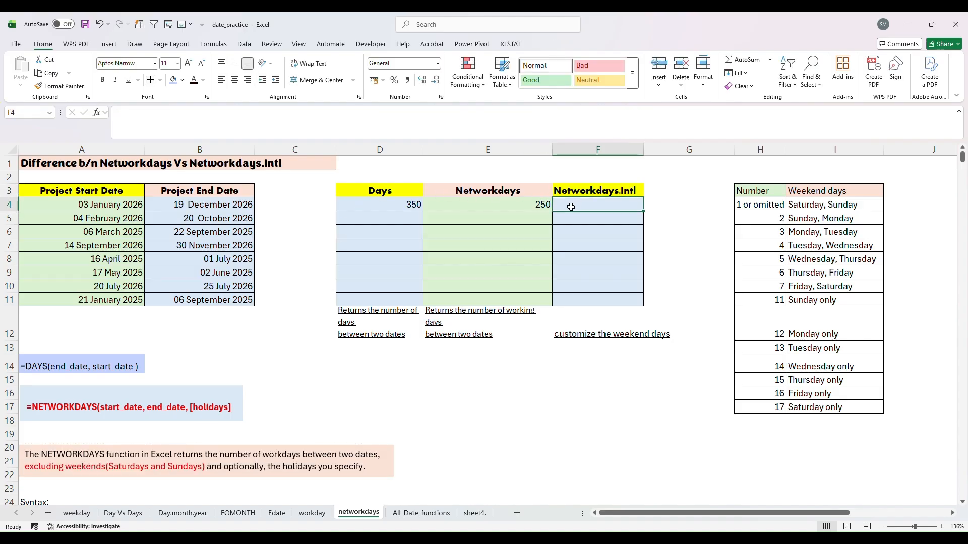
click(525, 192)
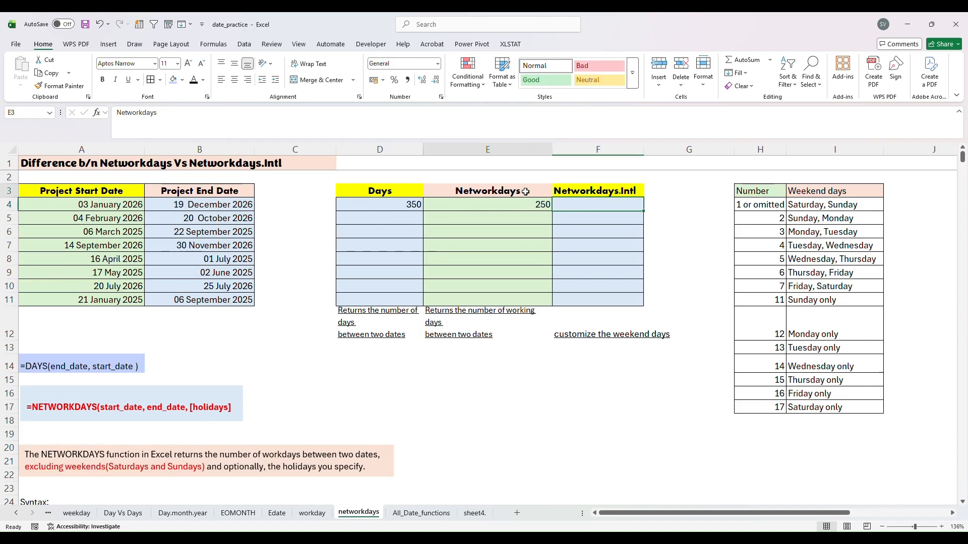
click(585, 209)
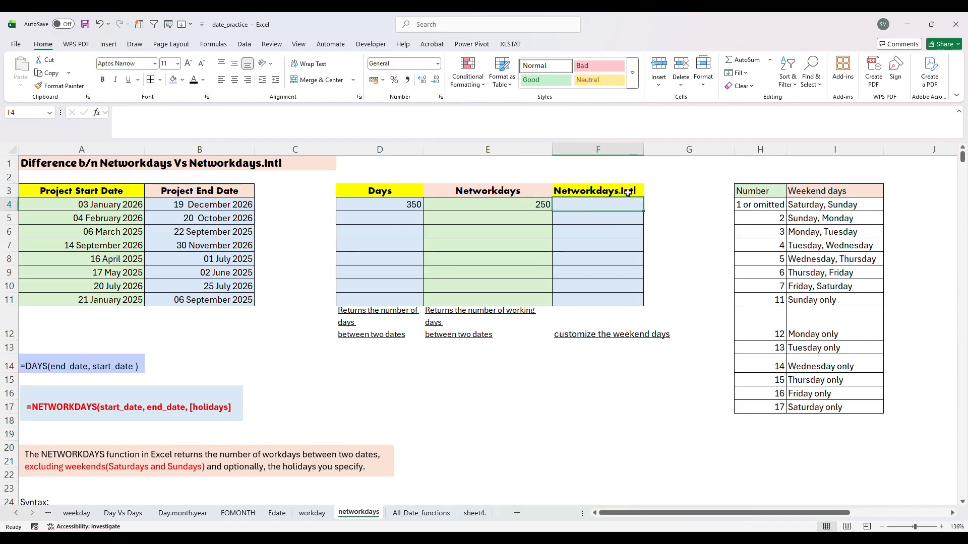
click(804, 221)
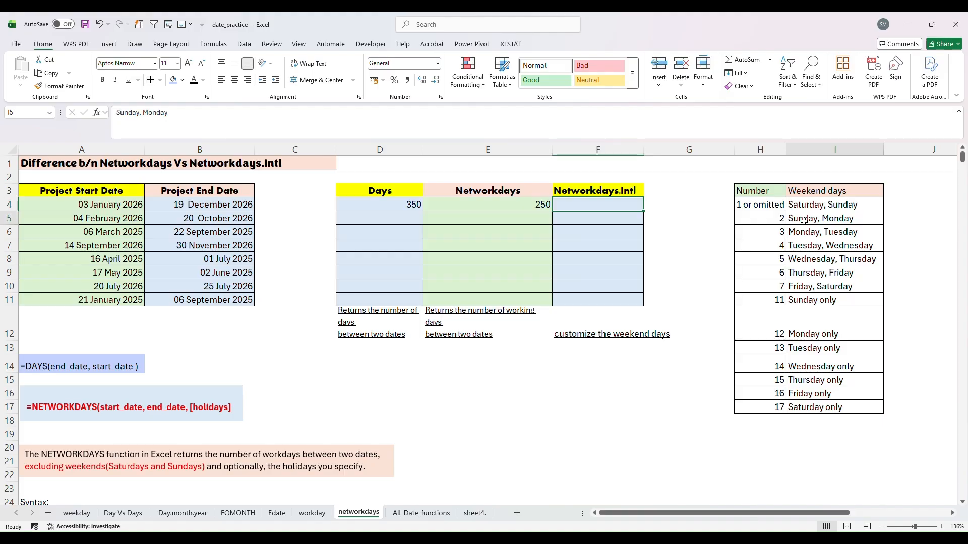
click(781, 210)
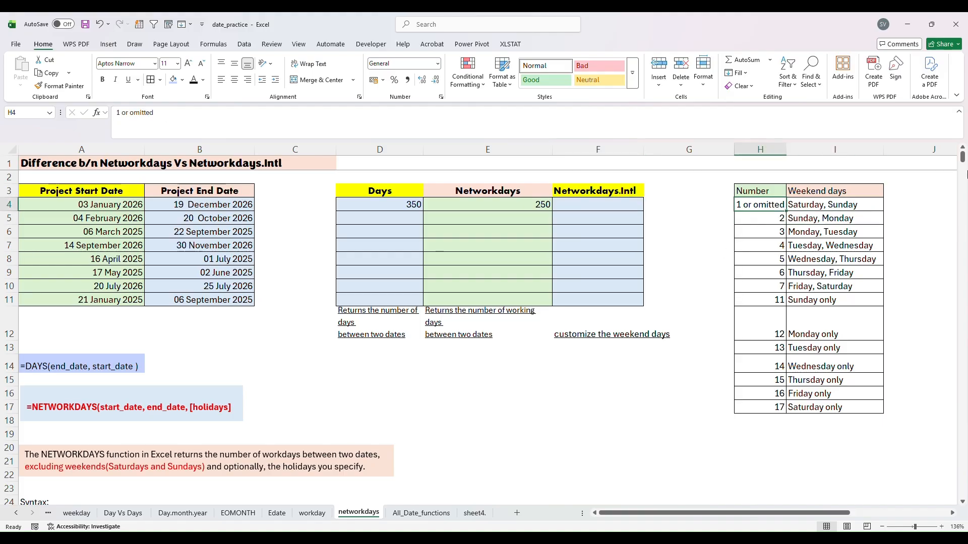
- Review the NETWORKDAYS.INTL syntax in row 25 against the weekend wording in the NETWORKDAYS note
drag(961, 161, 962, 171)
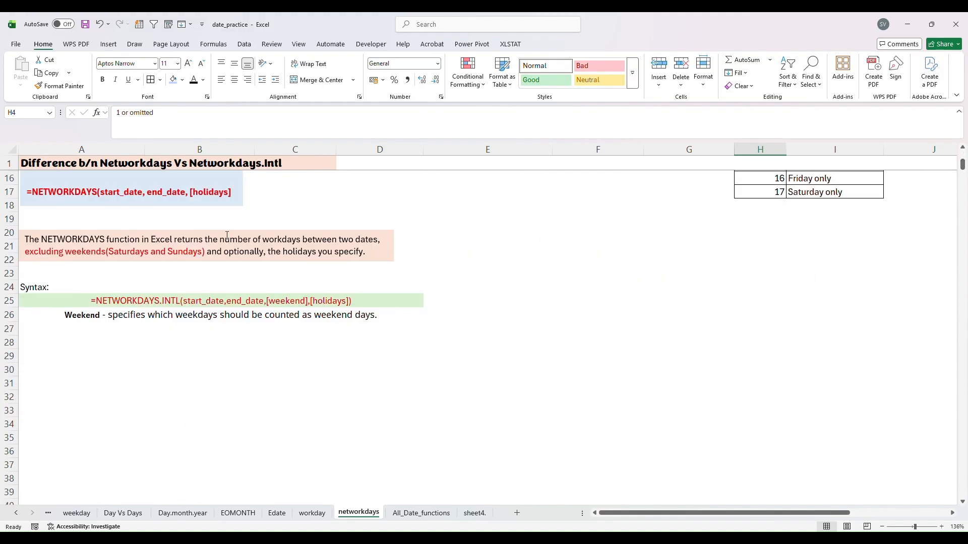
click(104, 301)
drag(104, 301, 261, 302)
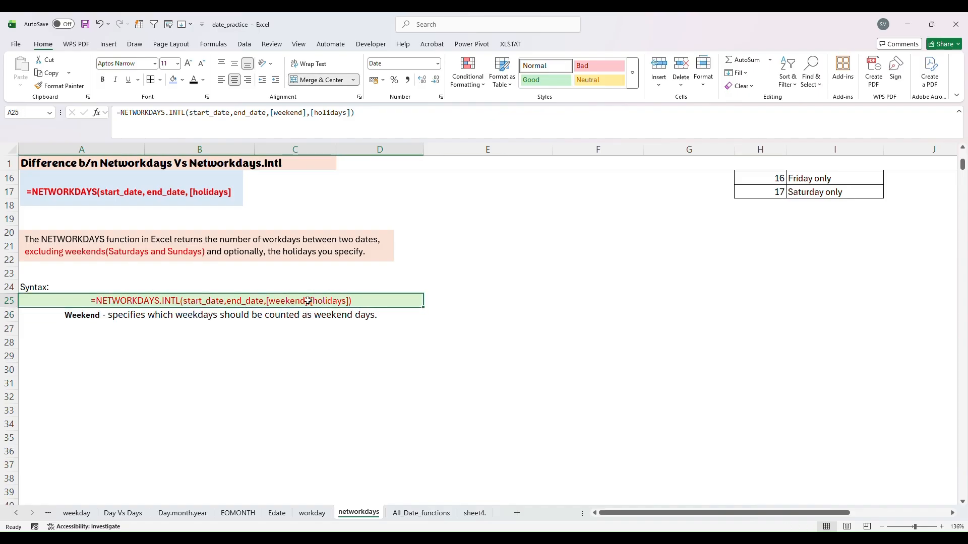
scroll(857, 192, up, 1)
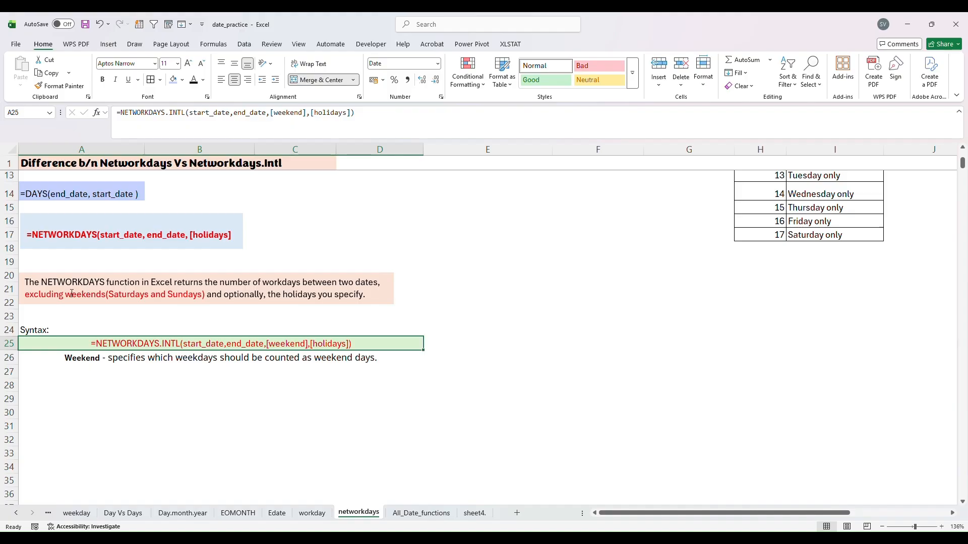
drag(66, 294, 196, 301)
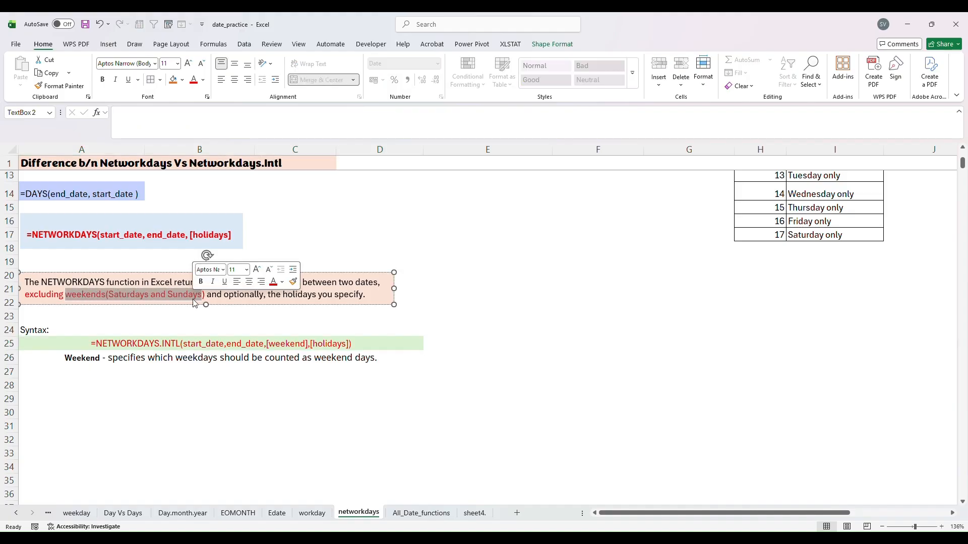
click(288, 348)
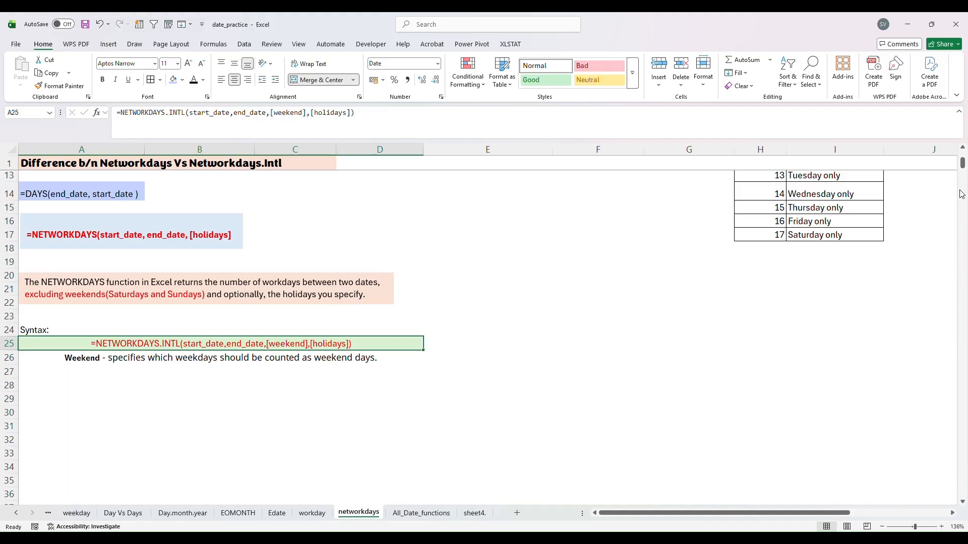
- Examine the first weekend number codes and their Weekend days entries in I4 and I5
drag(962, 166, 962, 158)
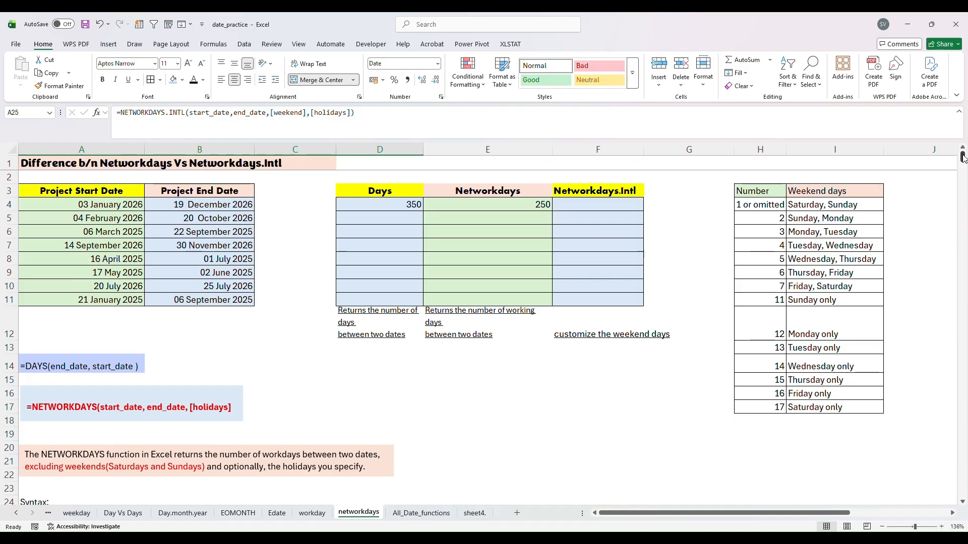
click(840, 206)
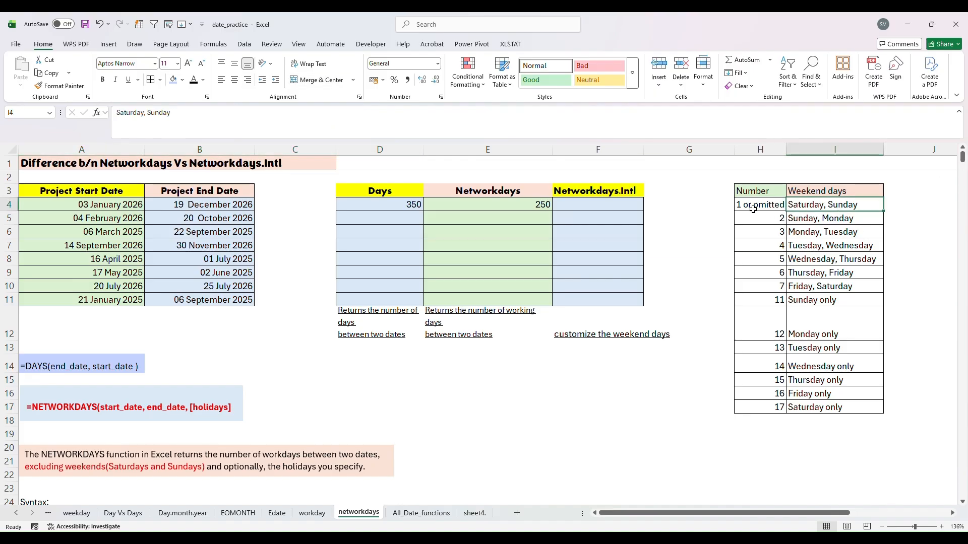
click(806, 218)
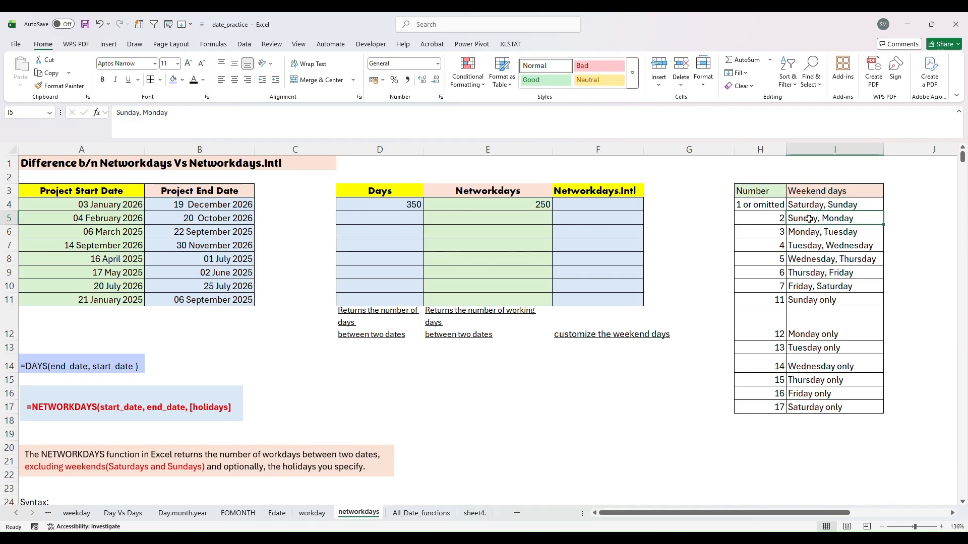
- Examine the weekend number table, focusing on code 7 for Friday and Saturday and code 11 for Sunday only
click(782, 221)
click(790, 291)
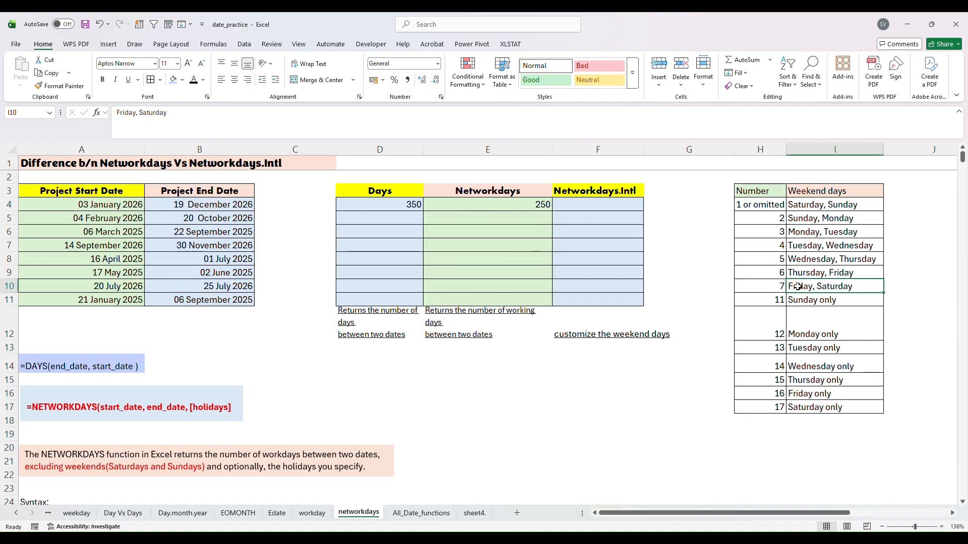
click(780, 288)
click(779, 301)
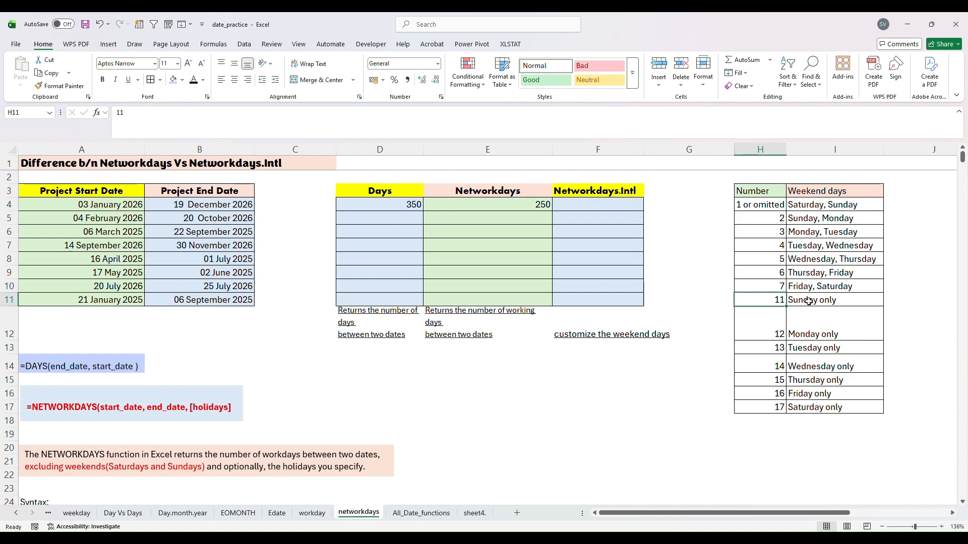
click(791, 303)
click(781, 303)
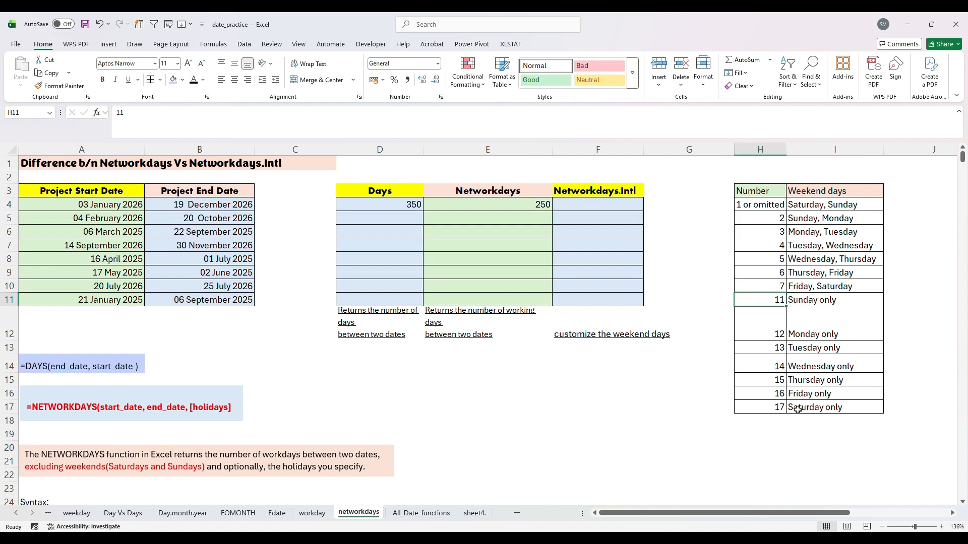
click(805, 303)
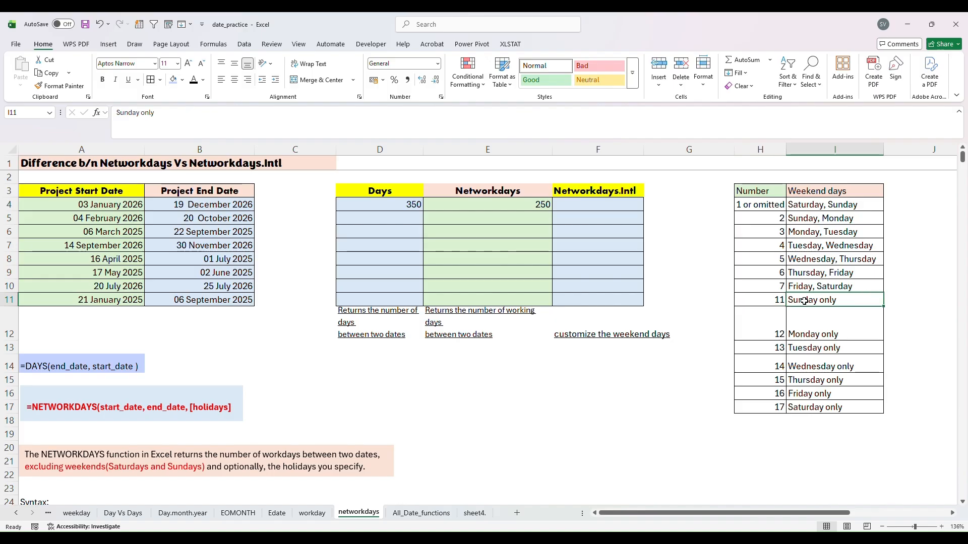
- Enter =NETWORKDAYS.INTL(A4,B4,11) in F4 to count workdays with Sunday as the only weekend day
ctrl+click(575, 206)
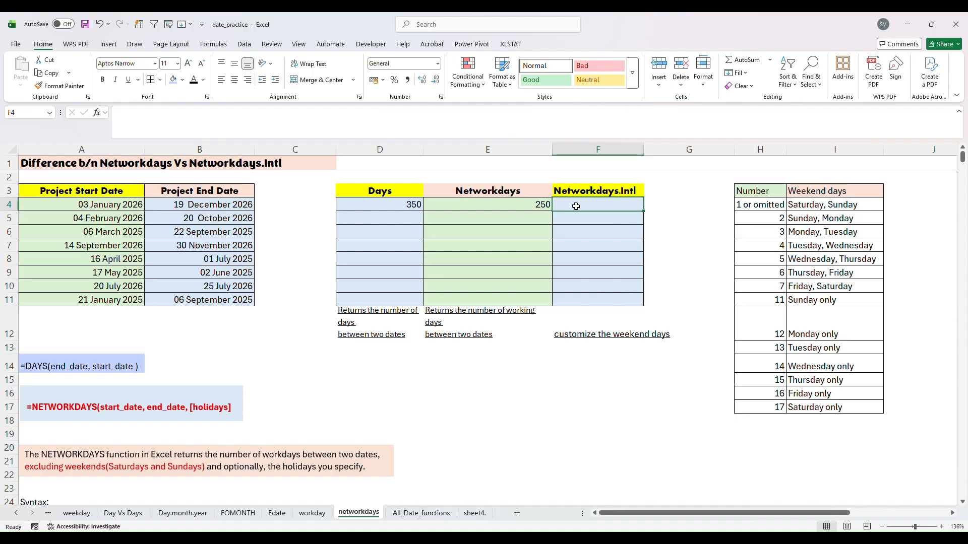
text(=)
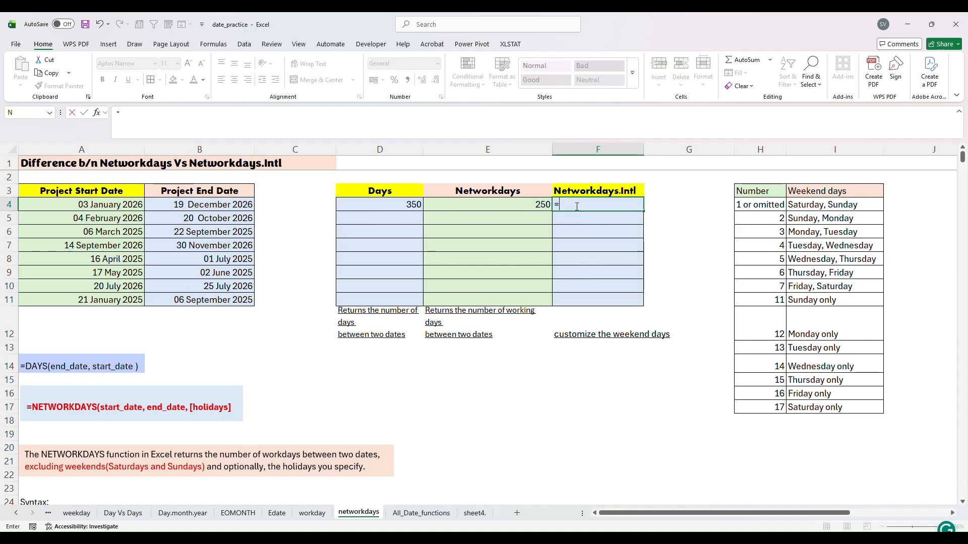
text(net)
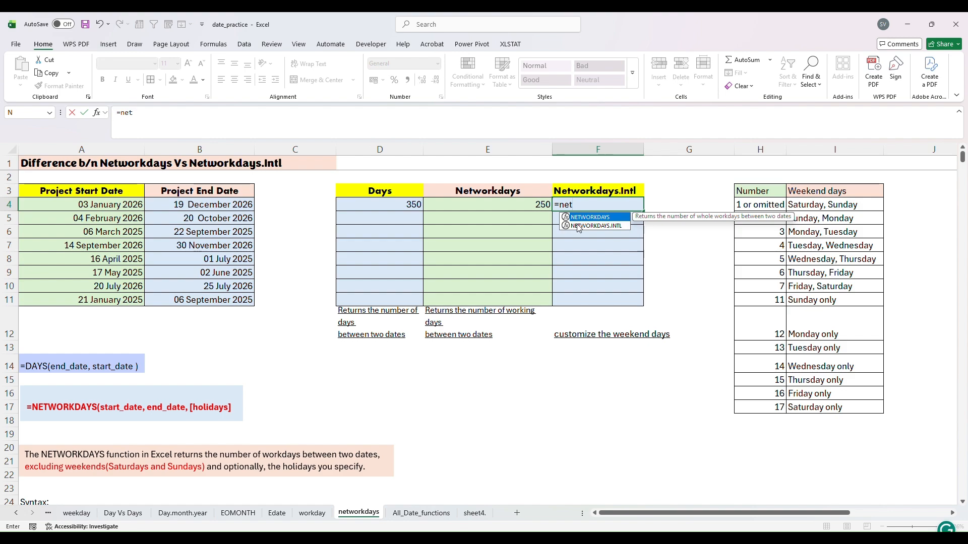
double_click(578, 226)
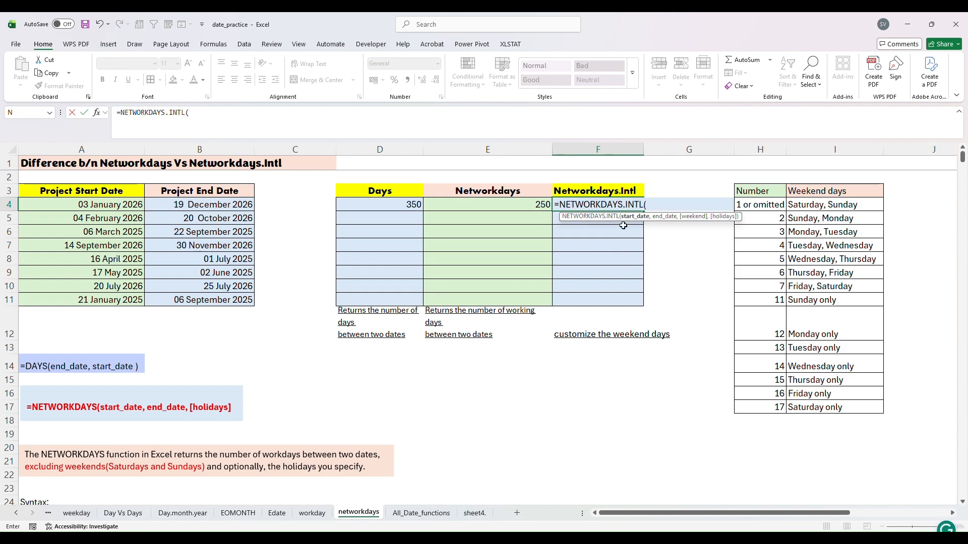
click(95, 203)
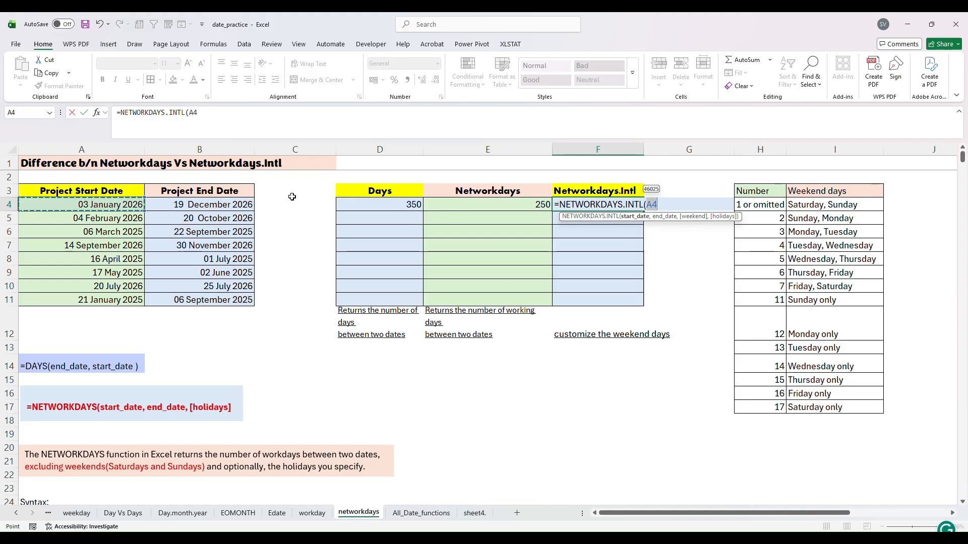
text(,)
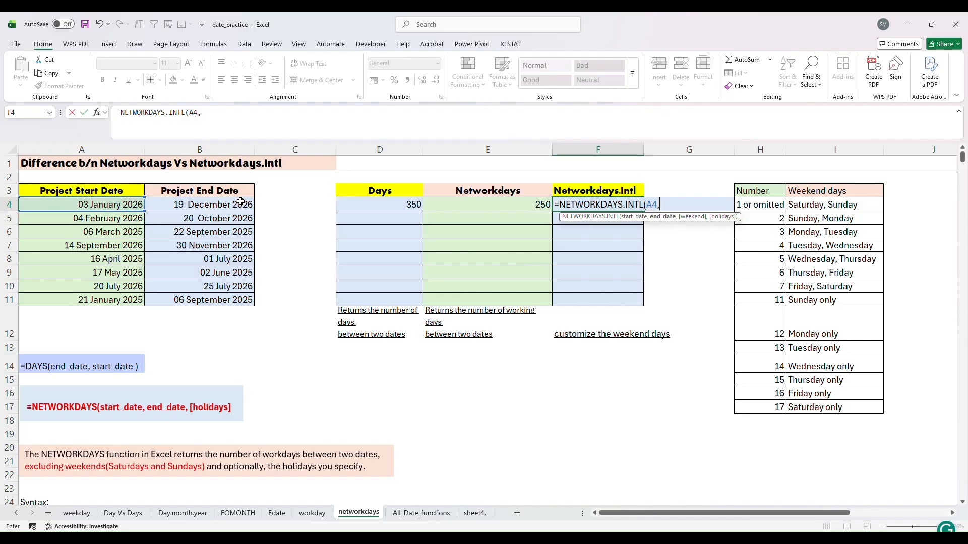
click(211, 205)
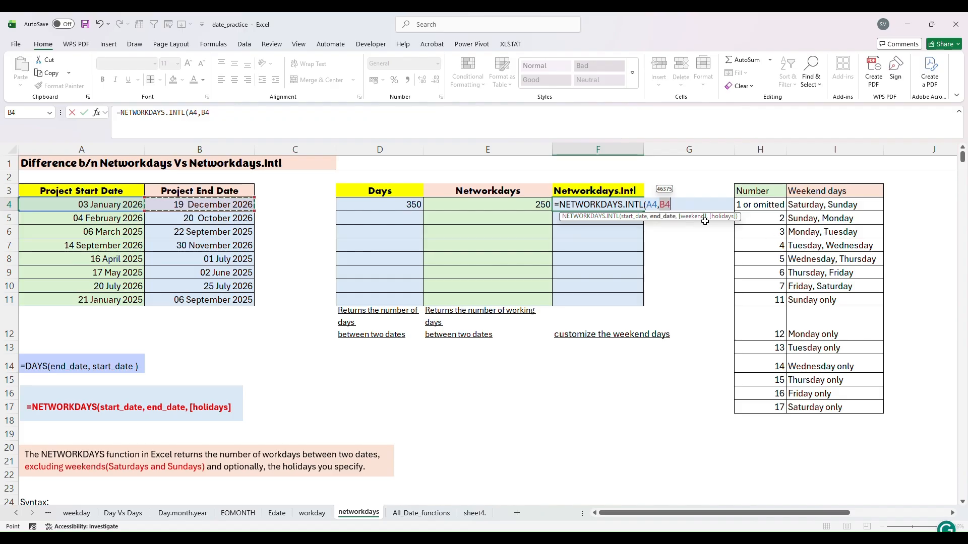
text(,)
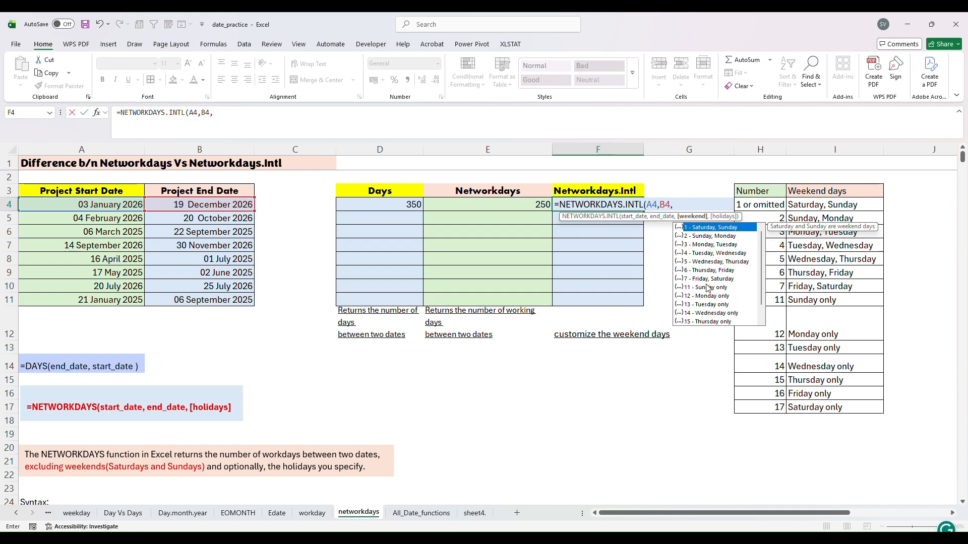
text(11)
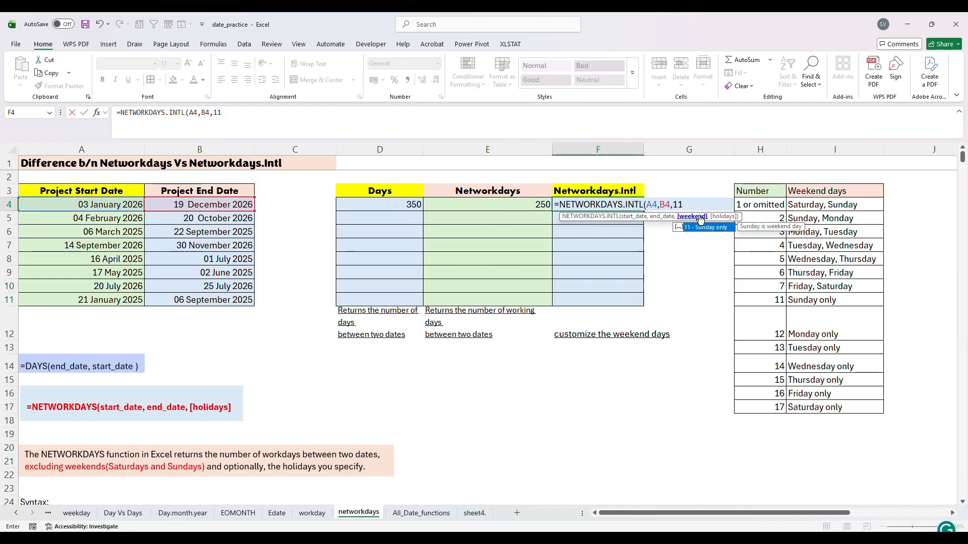
text())
key(Return)
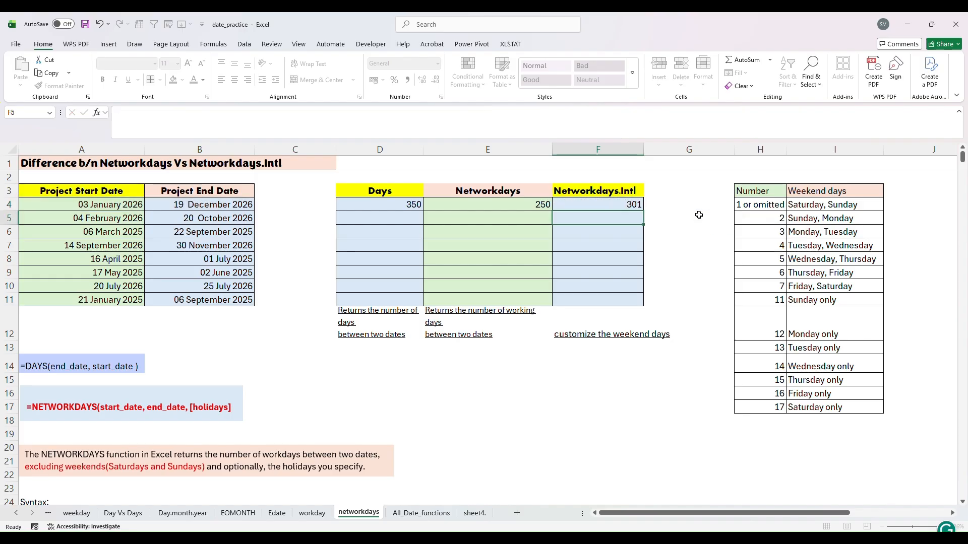
- Review the NETWORKDAYS.INTL result in F4 against the note about customizing the weekend days in row 12
click(627, 208)
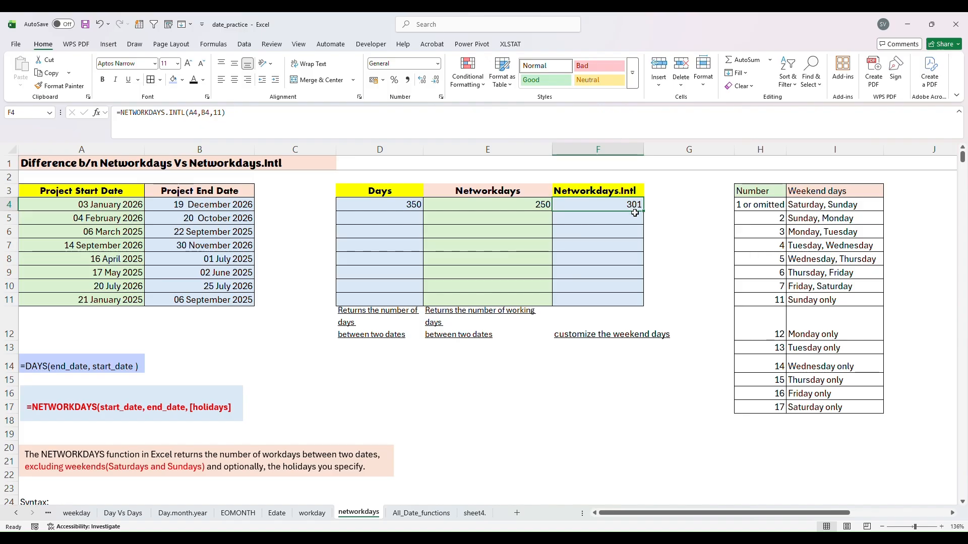
click(597, 337)
mouse_move(640, 334)
mouse_down()
mouse_move(619, 335)
mouse_move(647, 335)
mouse_up()
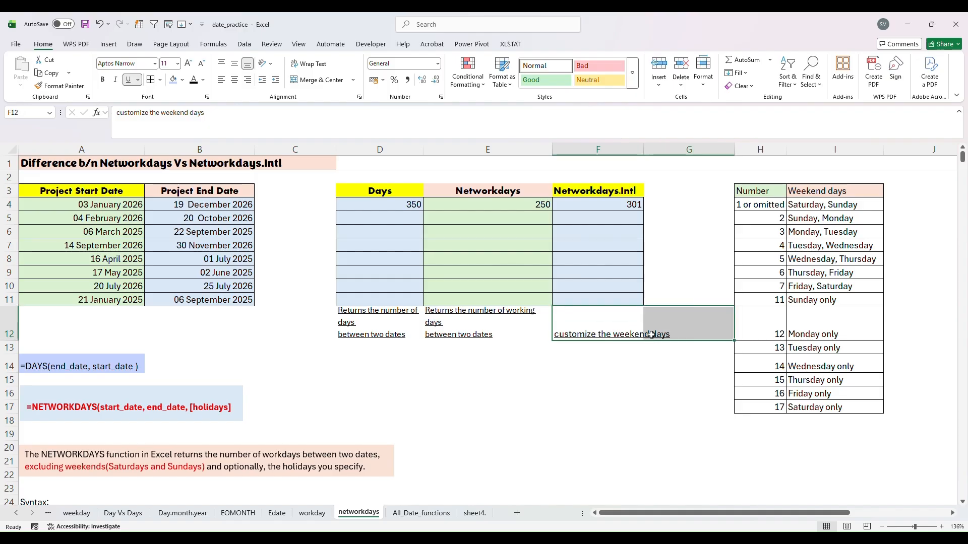
- Clear the weekend code 11 and the closing parenthesis from the NETWORKDAYS.INTL formula in F4
click(595, 202)
double_click(596, 202)
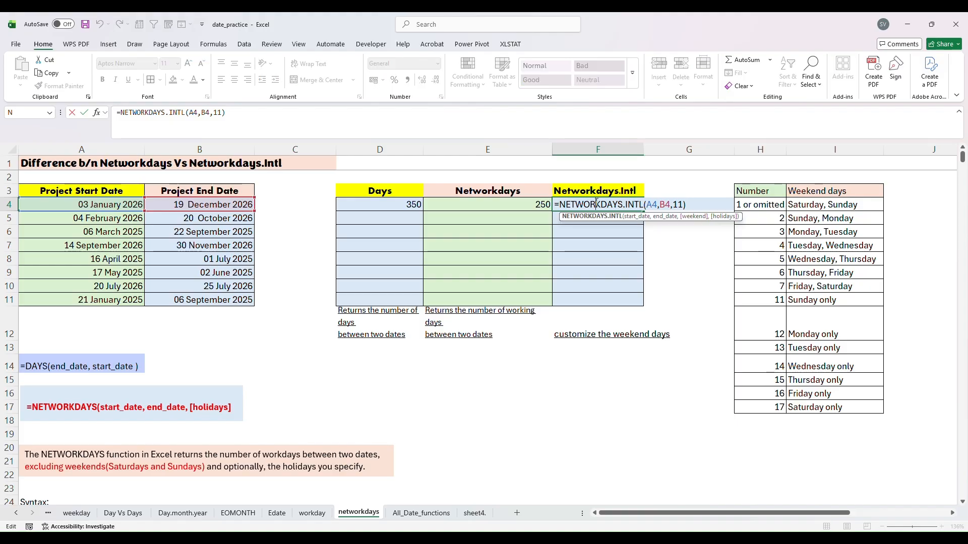
click(685, 205)
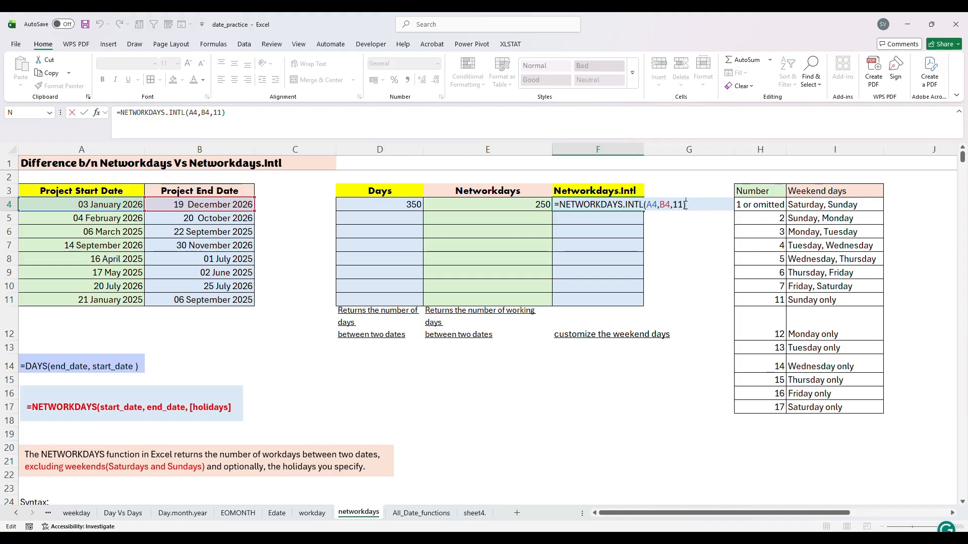
key(BackSpace)
key(BackSpace)
key(BackSpace)
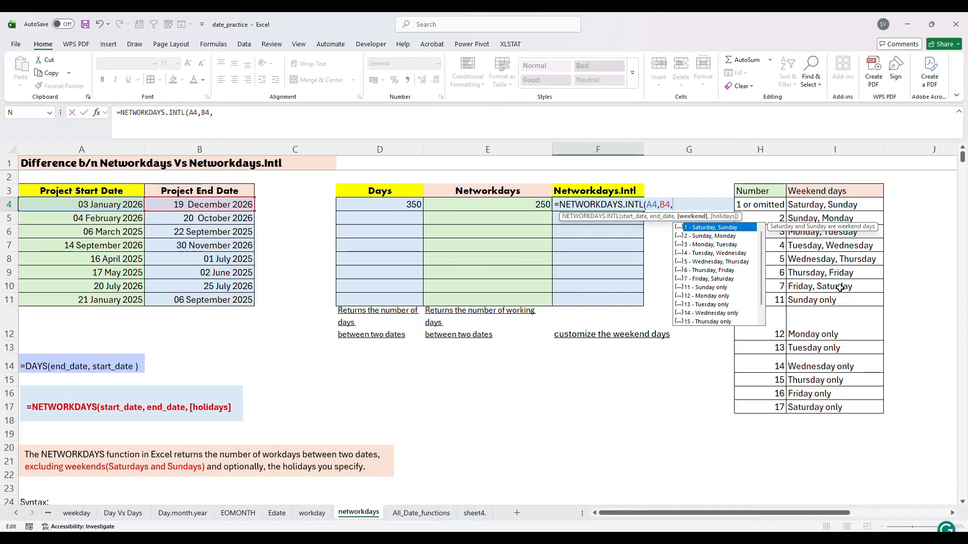
drag(780, 286, 814, 288)
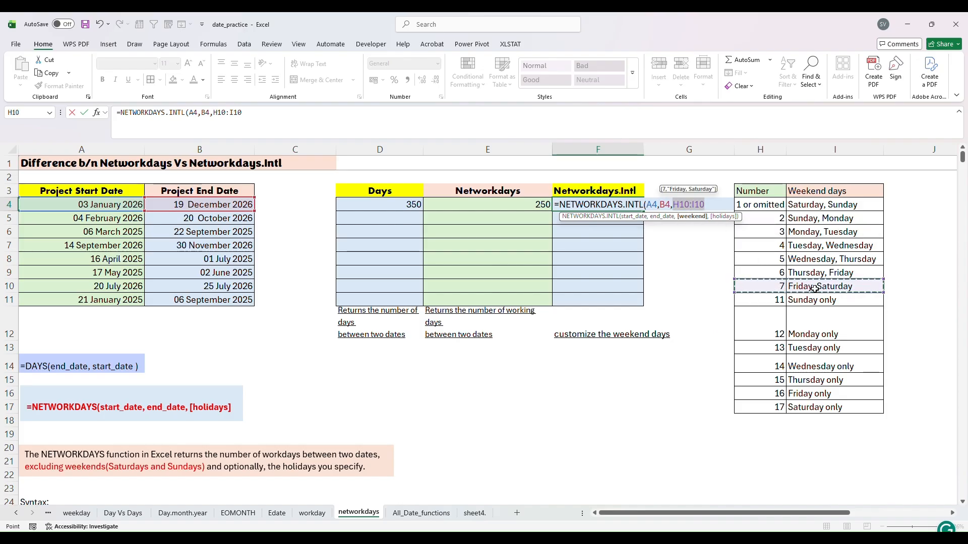
click(707, 205)
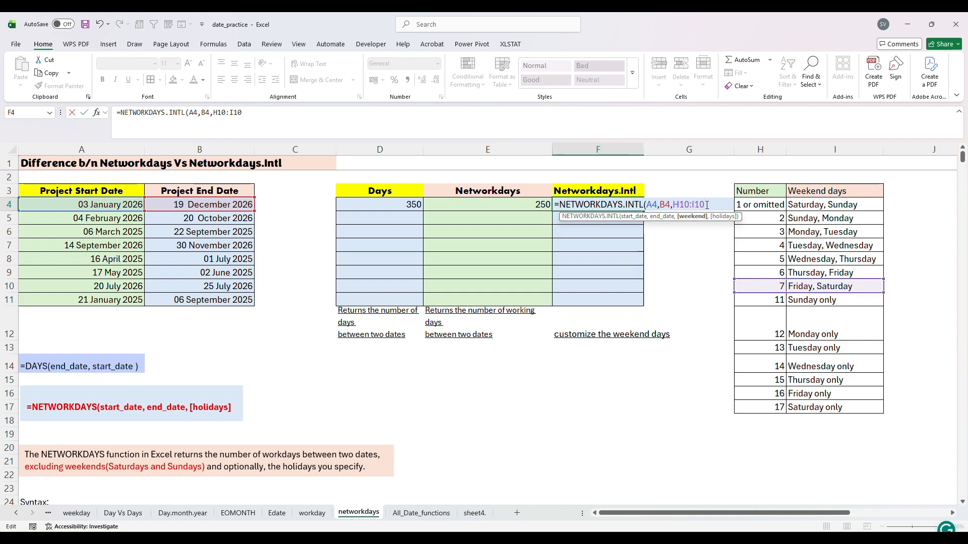
key(BackSpace)
key(BackSpace)
key(BackSpace)
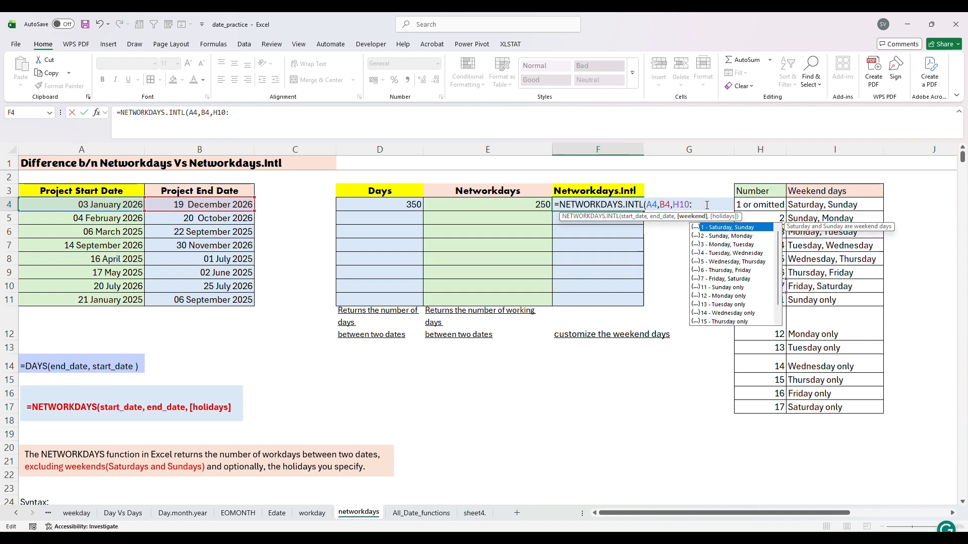
click(698, 280)
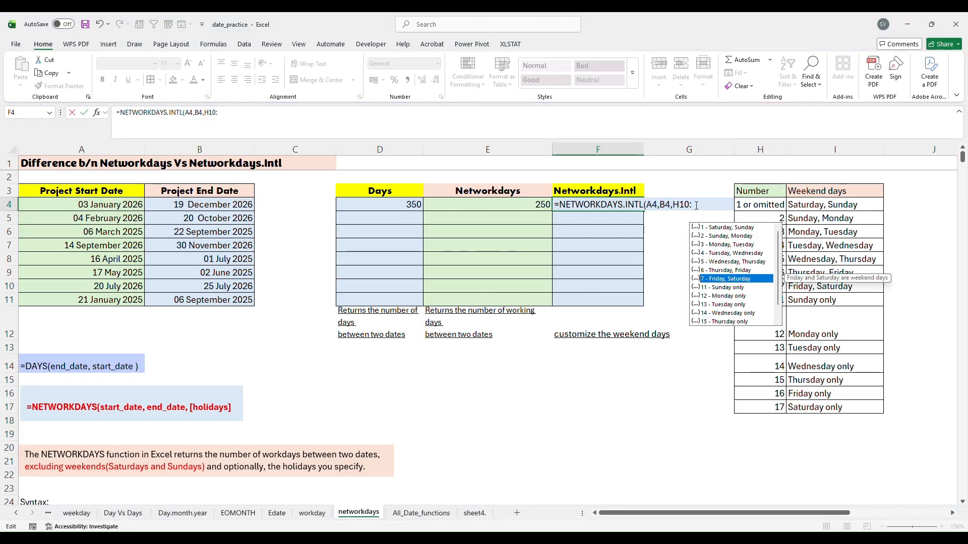
key(Escape)
key(BackSpace)
key(BackSpace)
key(BackSpace)
key(BackSpace)
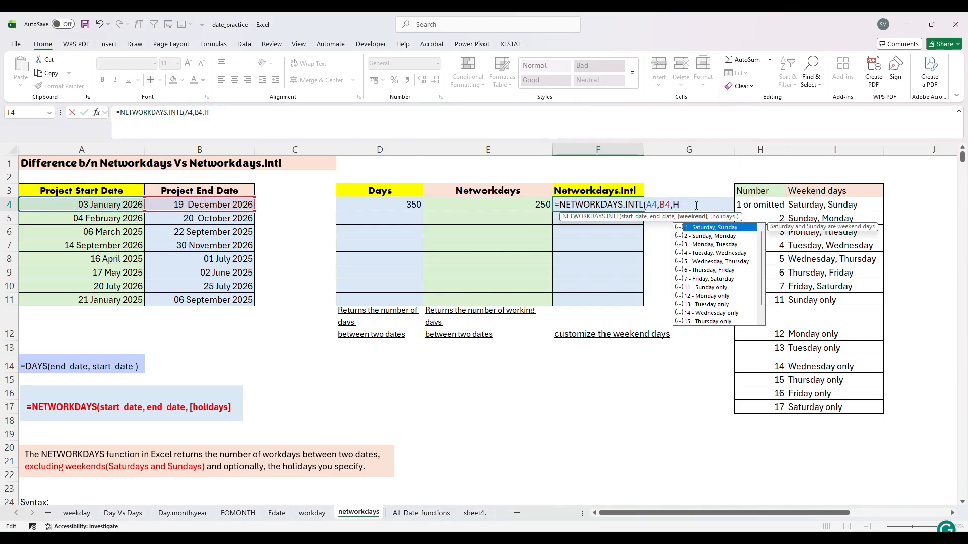
- Complete the F4 formula as =NETWORKDAYS.INTL(A4,B4,7) so Friday and Saturday count as the weekend
click(690, 278)
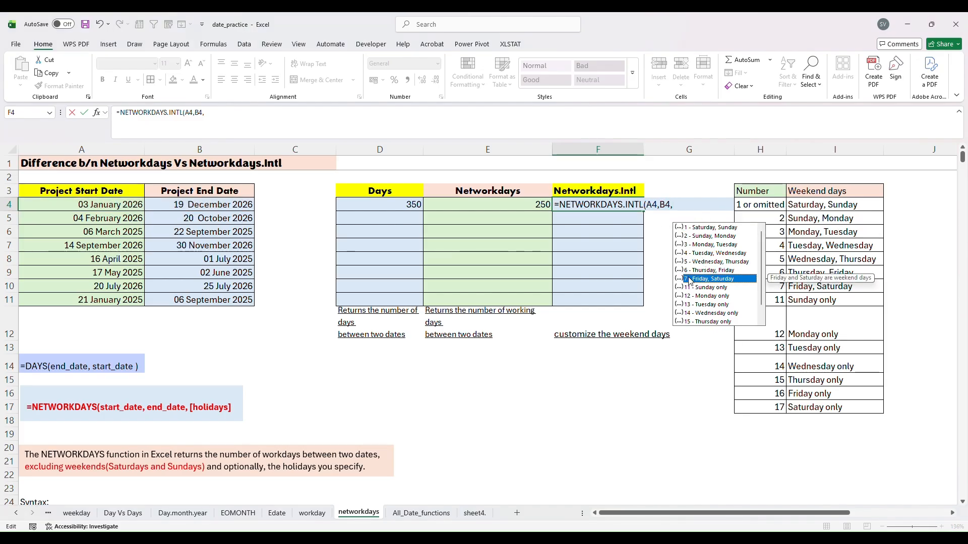
click(678, 206)
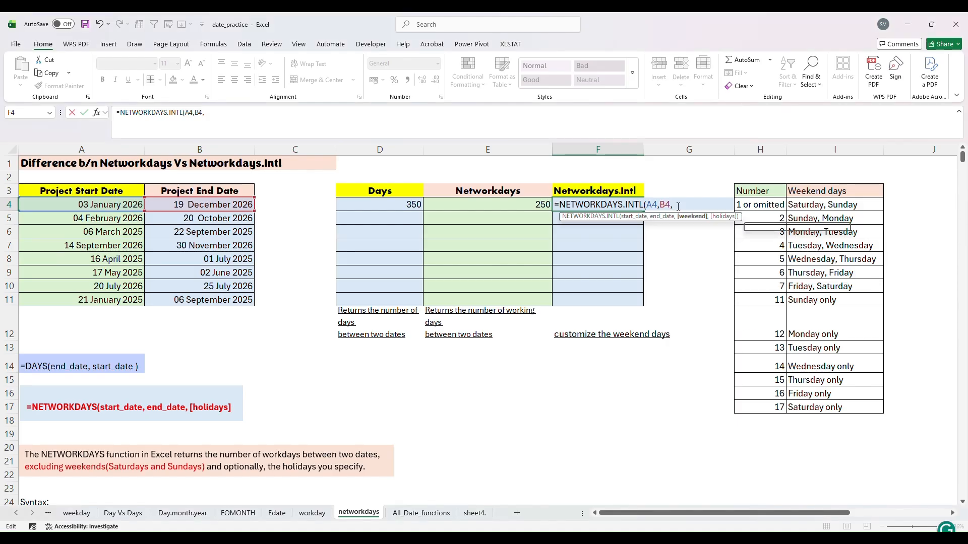
text(7)
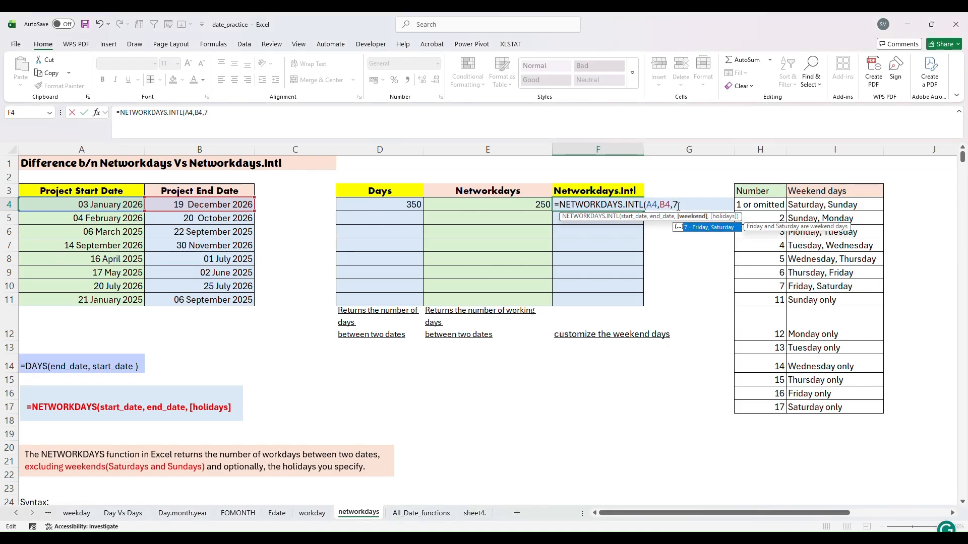
text())
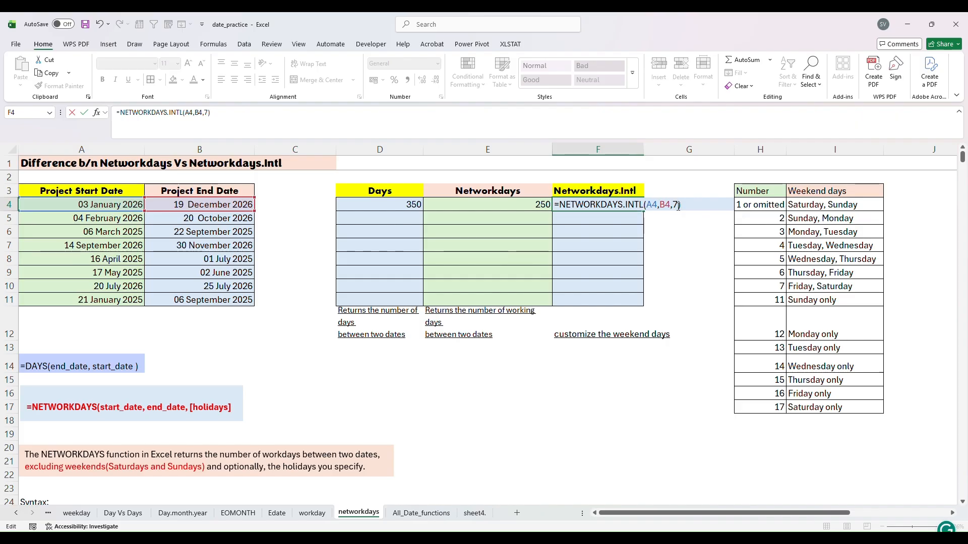
key(Return)
- Compare the NETWORKDAYS.INTL formula and result in F4 with the NETWORKDAYS formula and result in E4
click(630, 203)
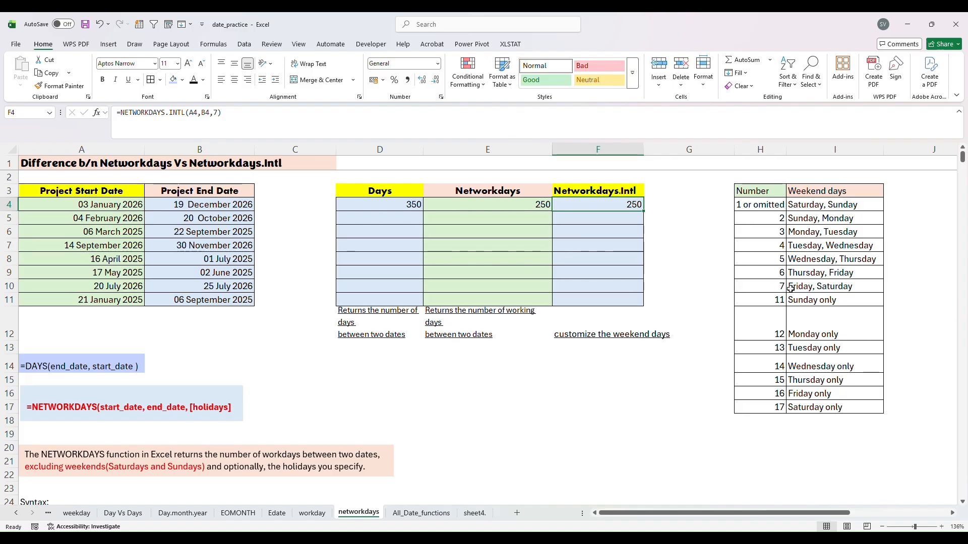
click(546, 207)
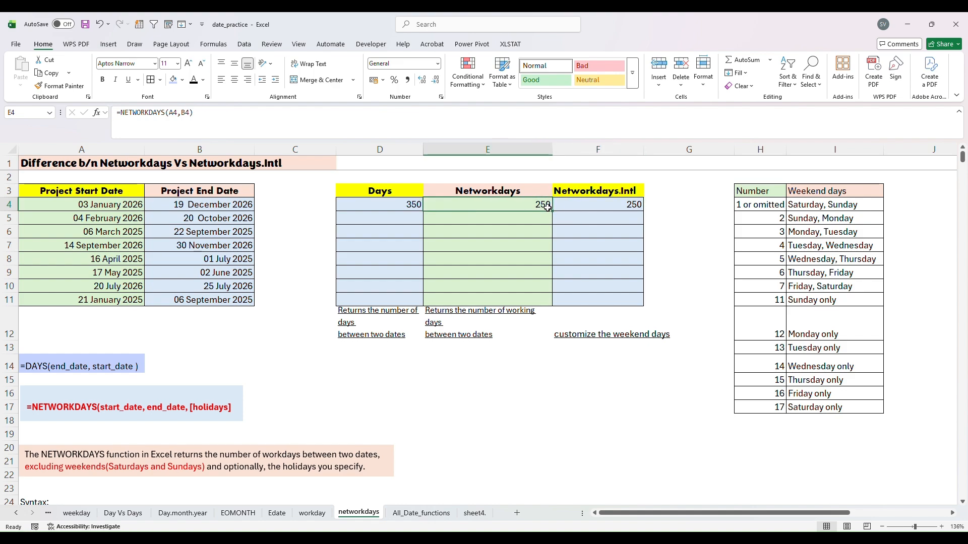
click(600, 204)
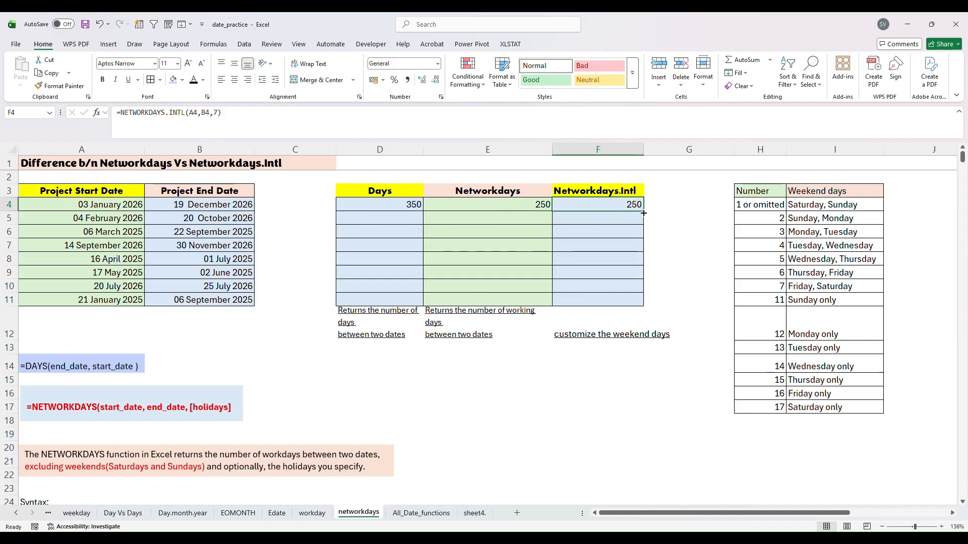
- Change the weekend argument of the NETWORKDAYS.INTL formula in F4 to 17 so only Saturday counts as the weekend
key(F2)
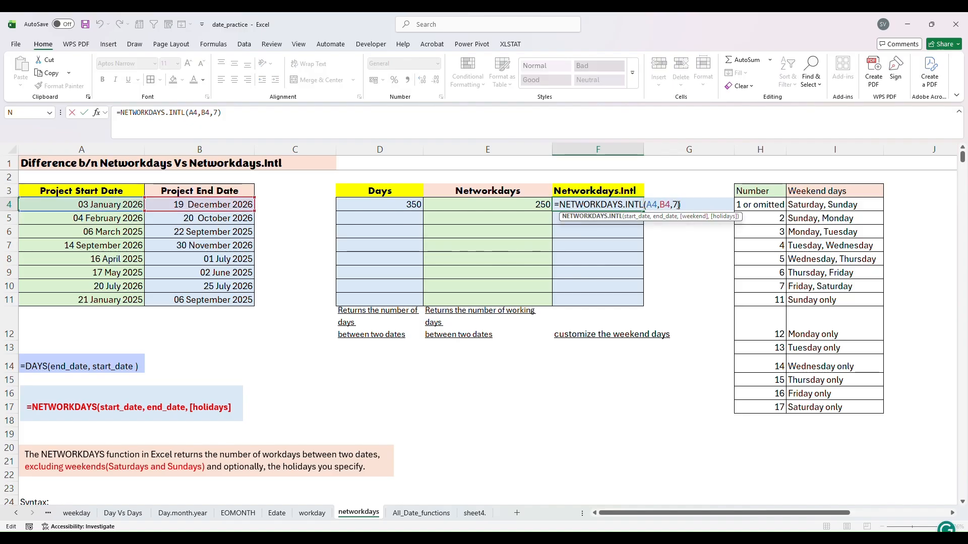
click(679, 206)
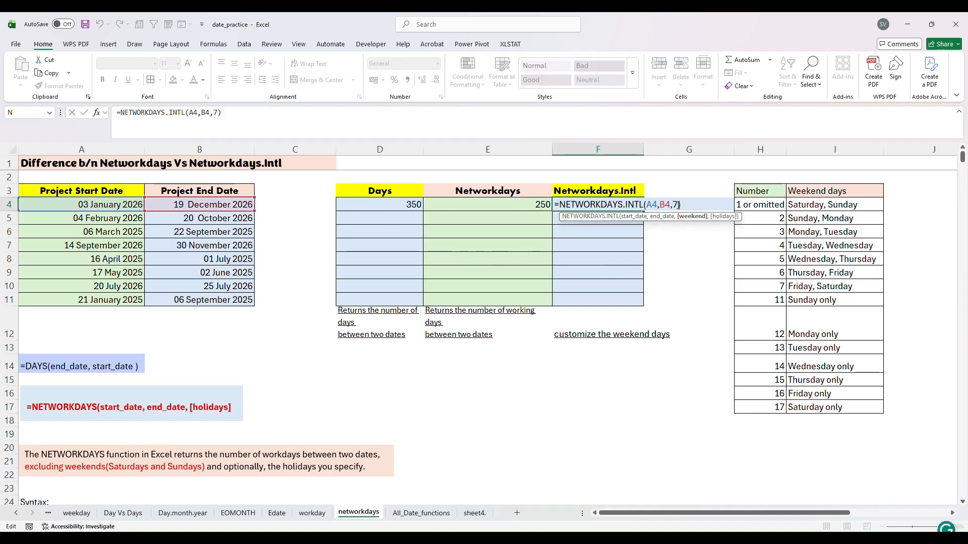
key(BackSpace)
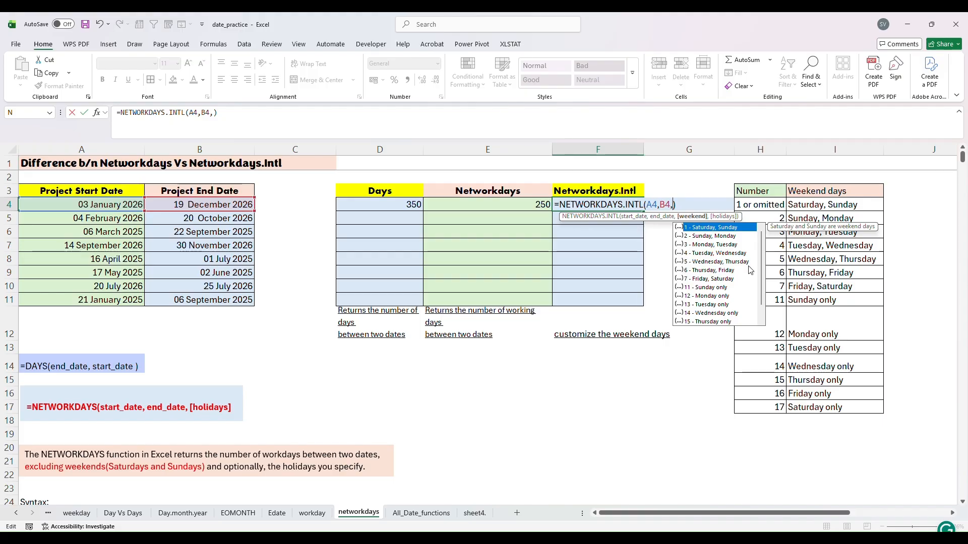
drag(758, 271, 760, 284)
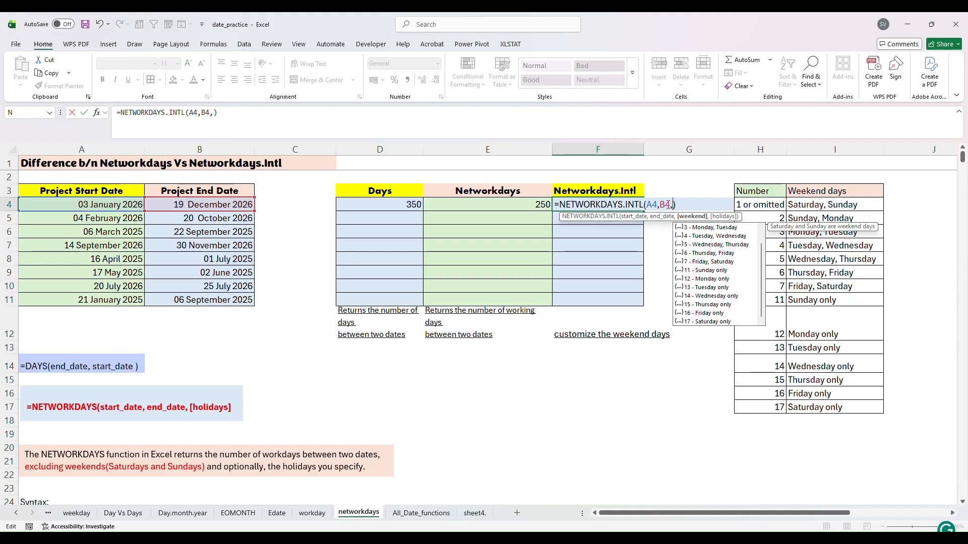
text(17)
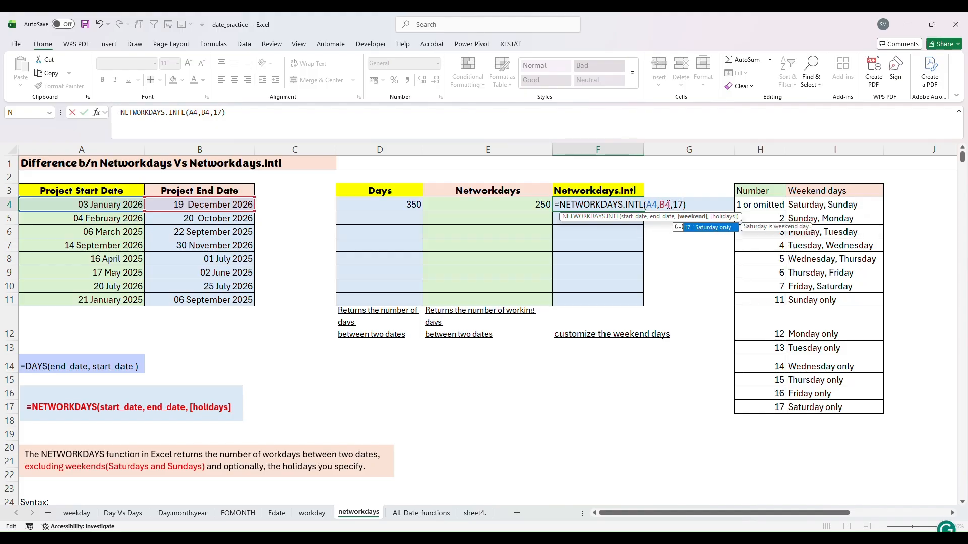
key(Right)
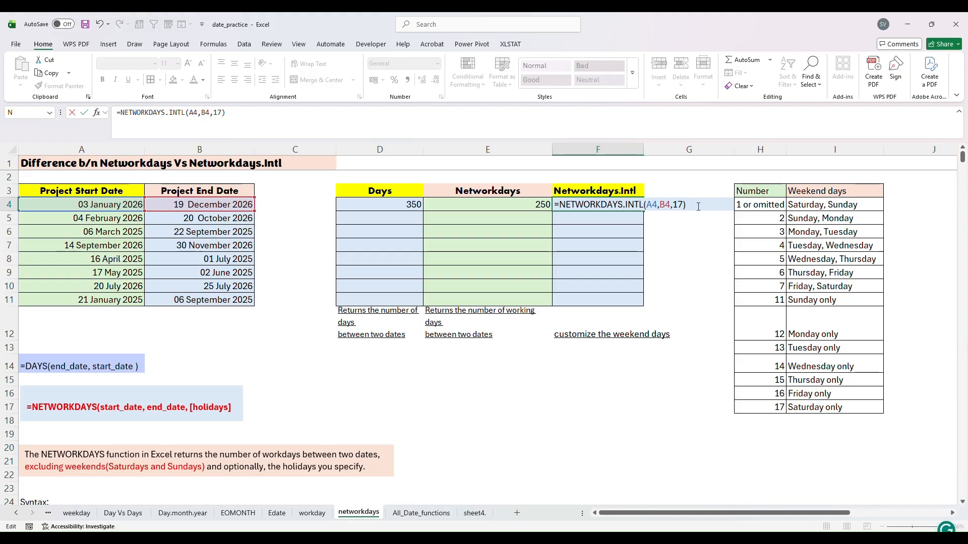
key(Return)
key(Up)
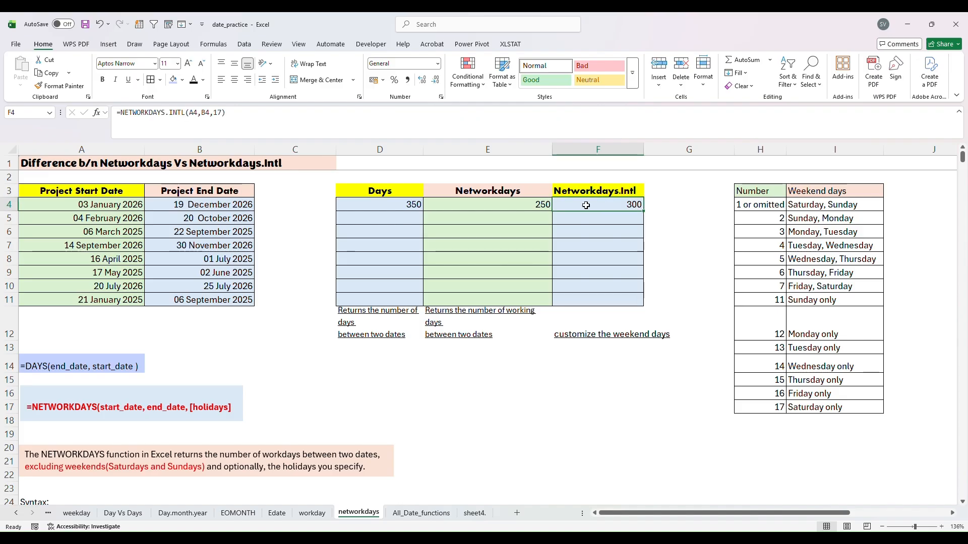
- Fill the DAYS formula from D4 down through D11 for all the project dates
click(529, 206)
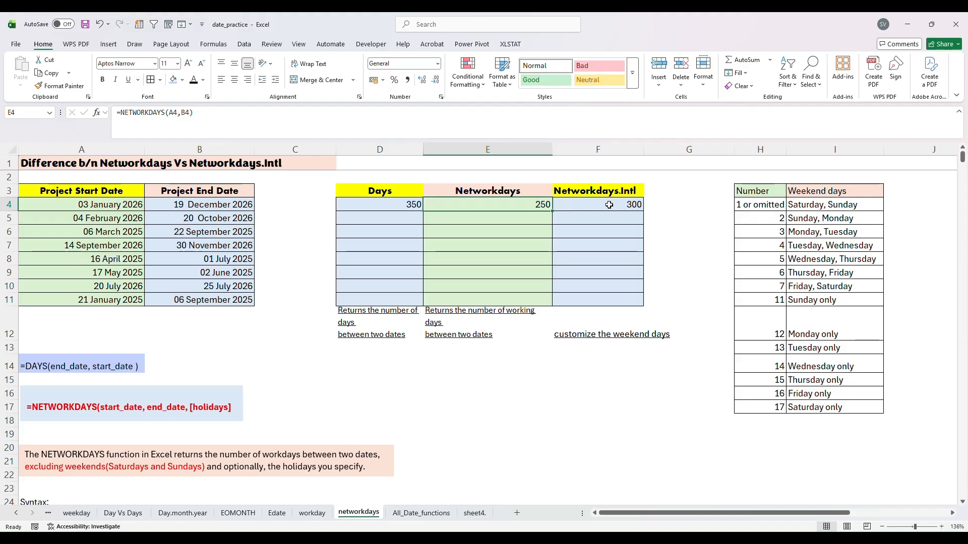
click(402, 206)
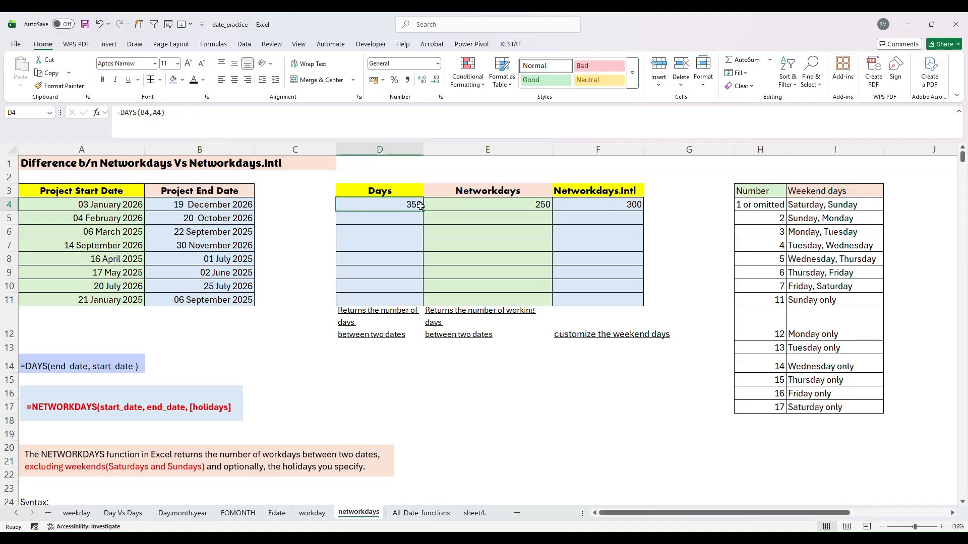
drag(424, 212, 422, 291)
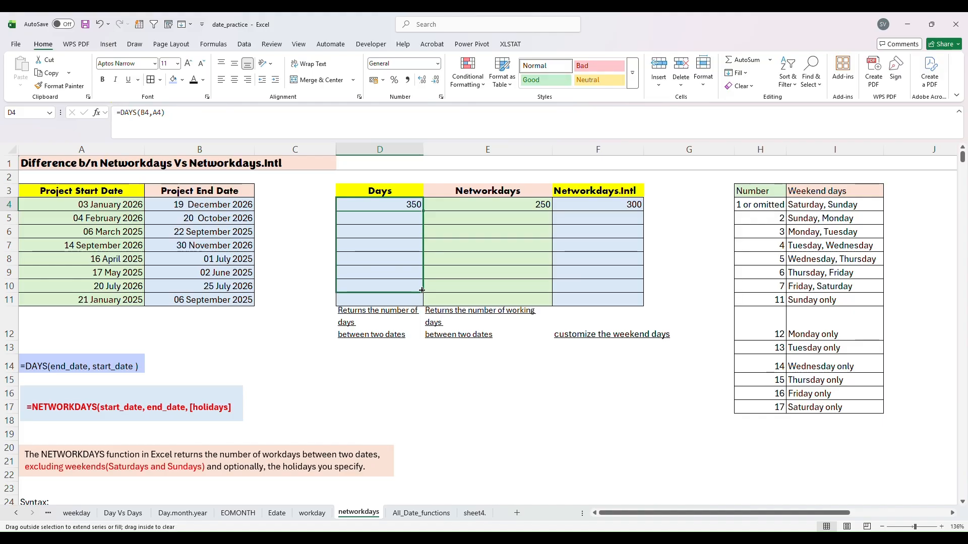
drag(422, 293, 423, 305)
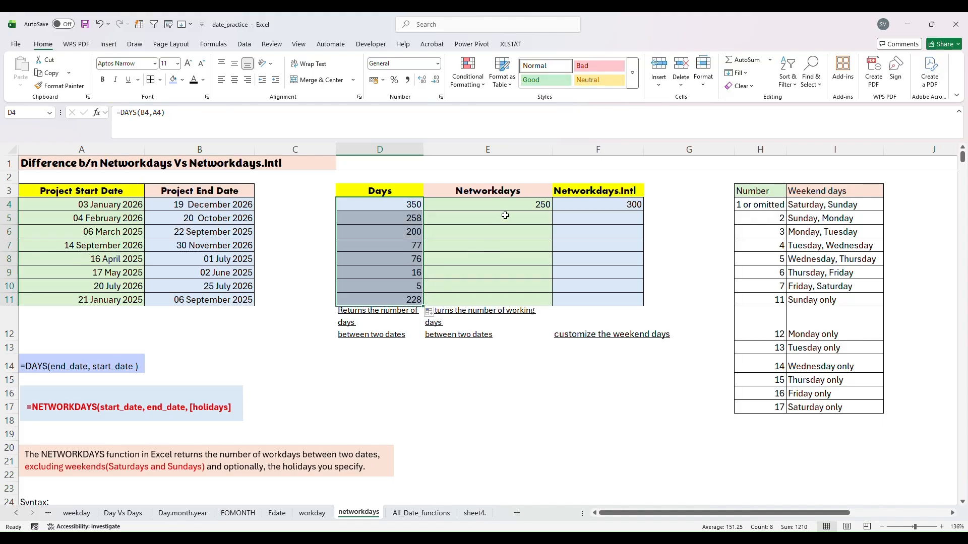
- Fill the NETWORKDAYS formula in E4 and the NETWORKDAYS.INTL formula in F4 down through row 11
click(527, 203)
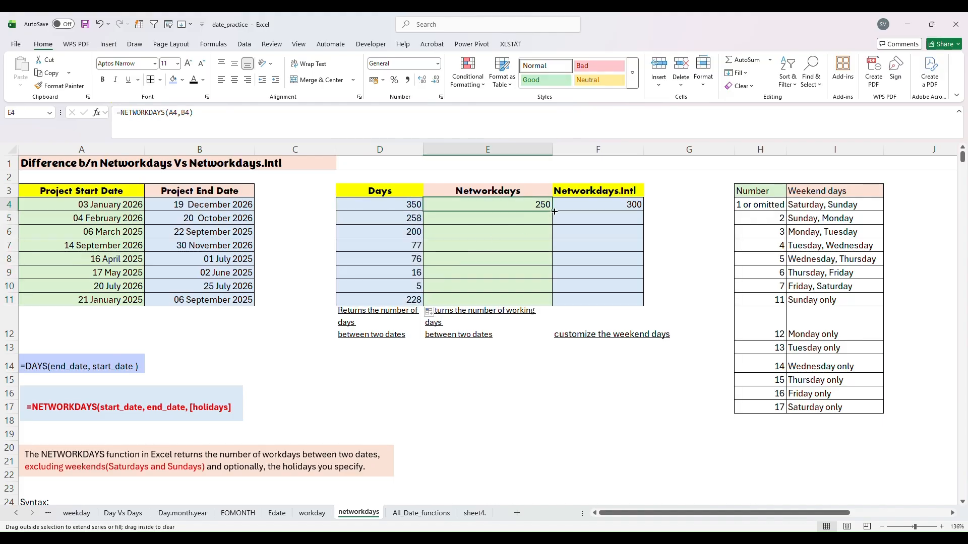
click(553, 210)
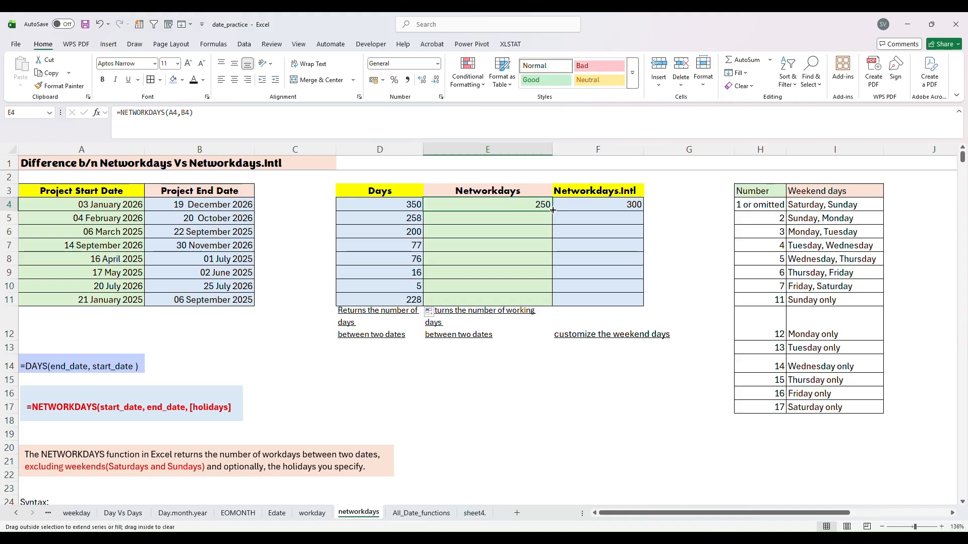
drag(553, 210, 553, 304)
click(614, 206)
drag(644, 211, 643, 304)
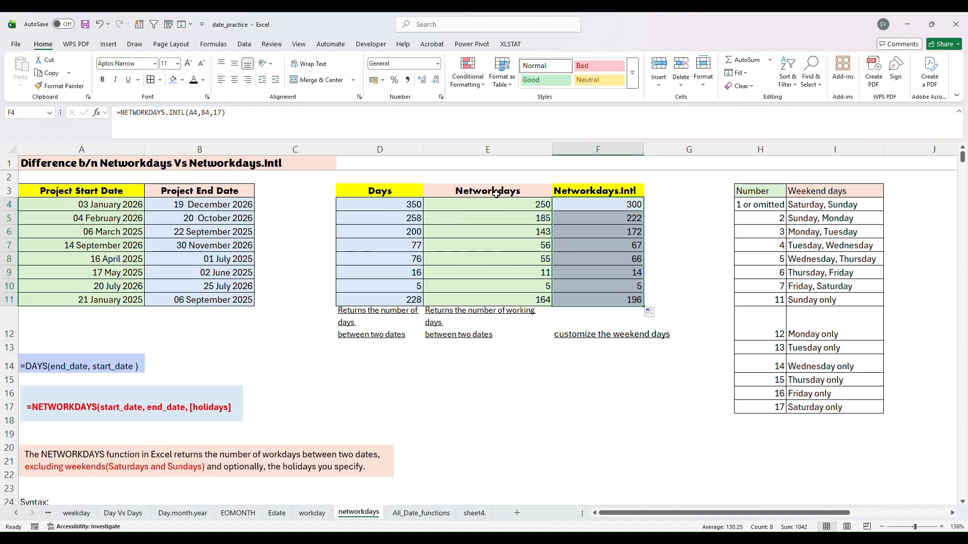
click(579, 193)
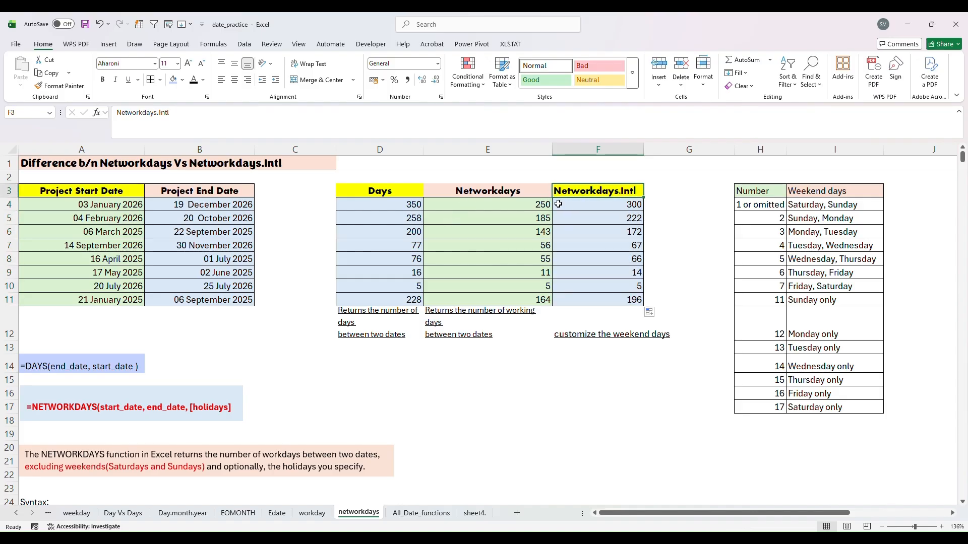